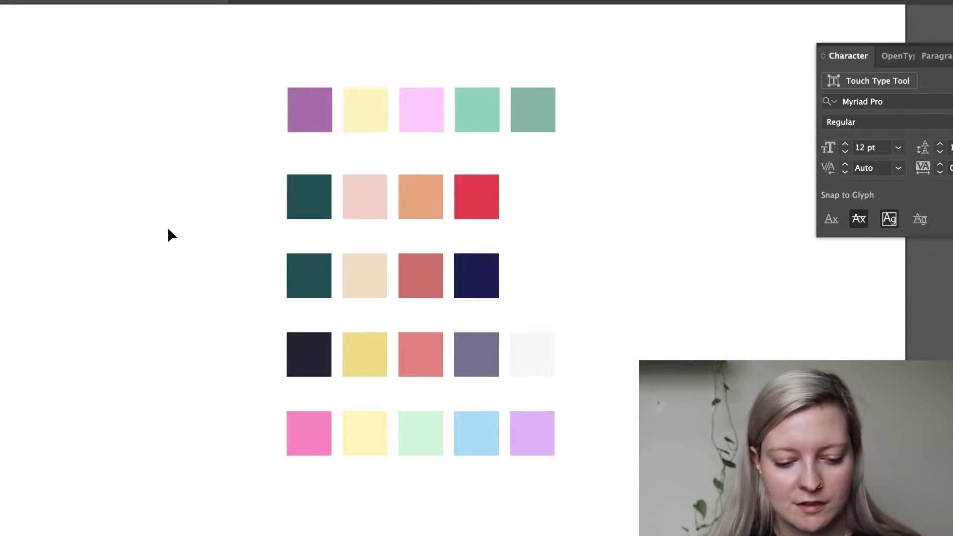
Step: Examine the five rows of colour palettes and the geometric line patterns on the neighbouring artboard
{"action": "left_click_drag", "start_coordinate": [547, 206], "coordinate": [547, 208]}
{"action": "left_click", "coordinate": [546, 207]}
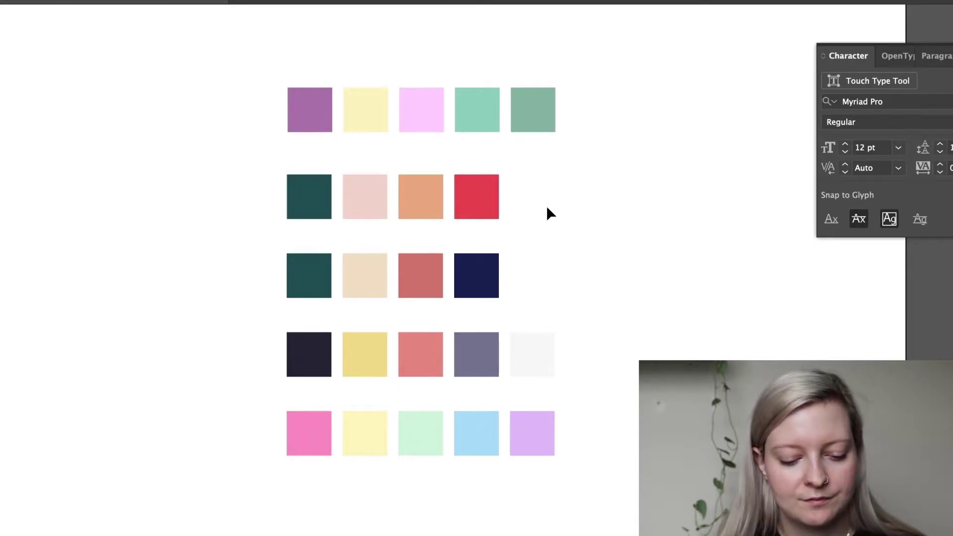
{"action": "left_click_drag", "start_coordinate": [579, 388], "coordinate": [426, 364]}
{"action": "left_click_drag", "start_coordinate": [262, 366], "coordinate": [262, 365]}
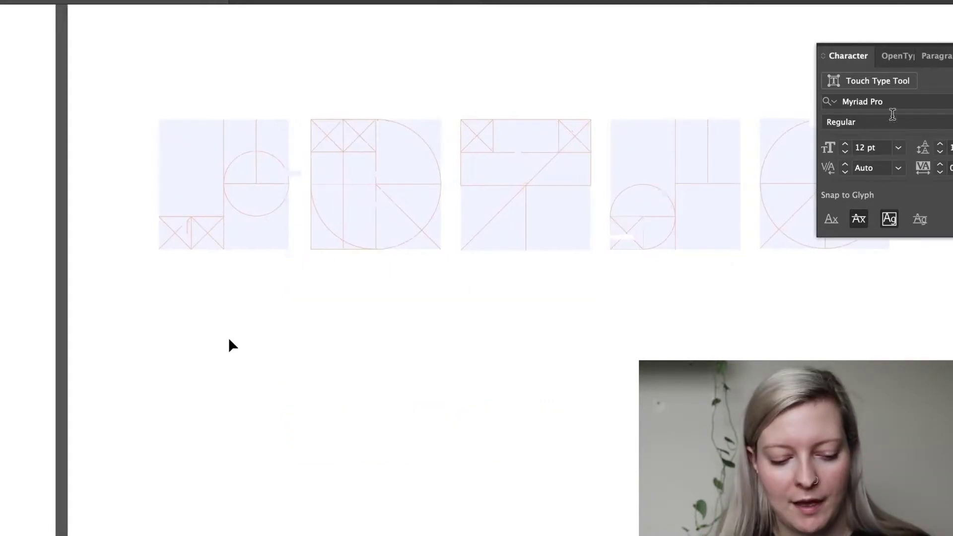
{"action": "key", "text": "ctrl+="}
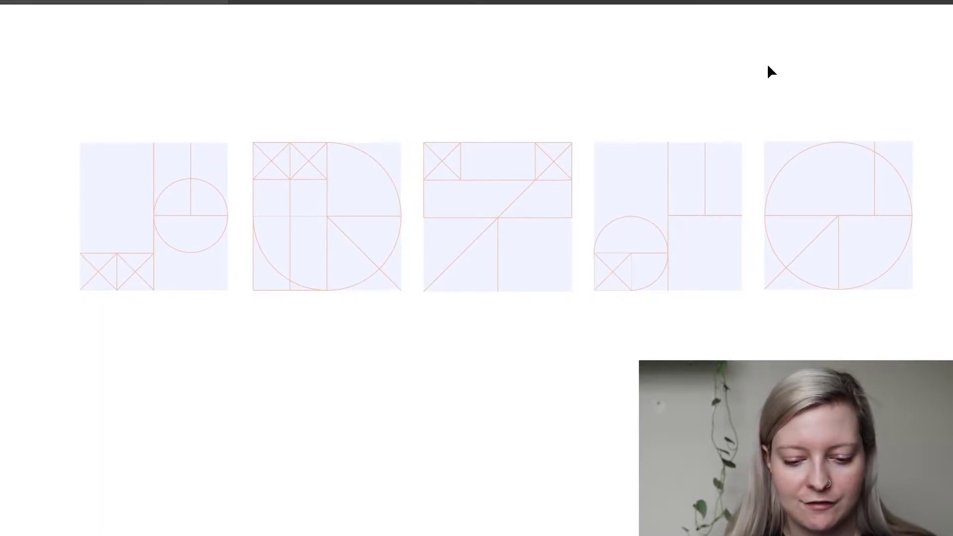
{"action": "key", "text": "ctrl+="}
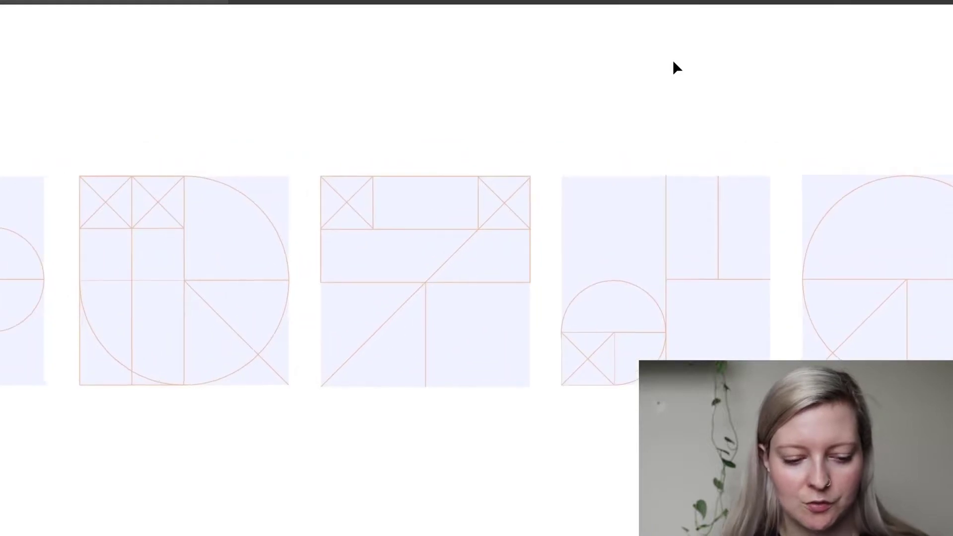
{"action": "key", "text": "ctrl+minus"}
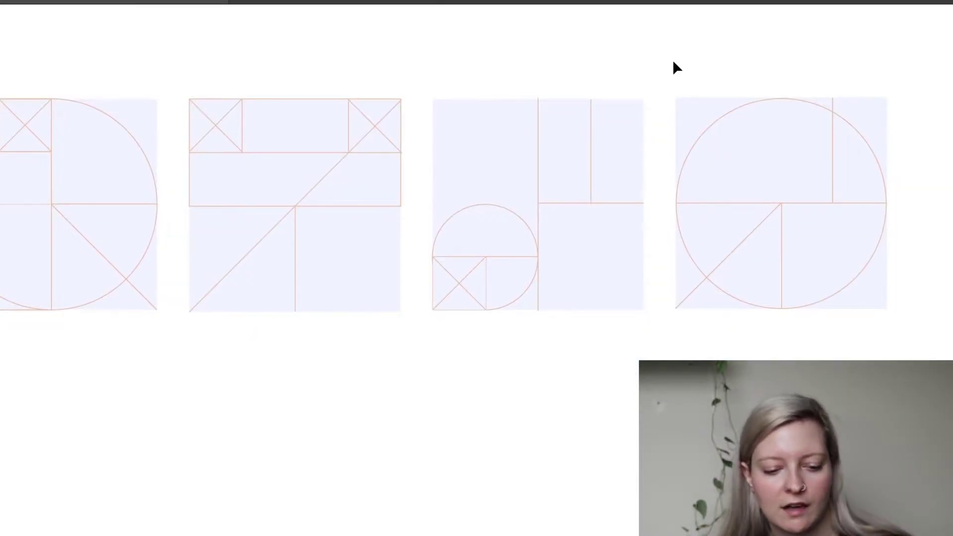
{"action": "scroll", "coordinate": [677, 67], "scroll_direction": "left", "scroll_amount": 5}
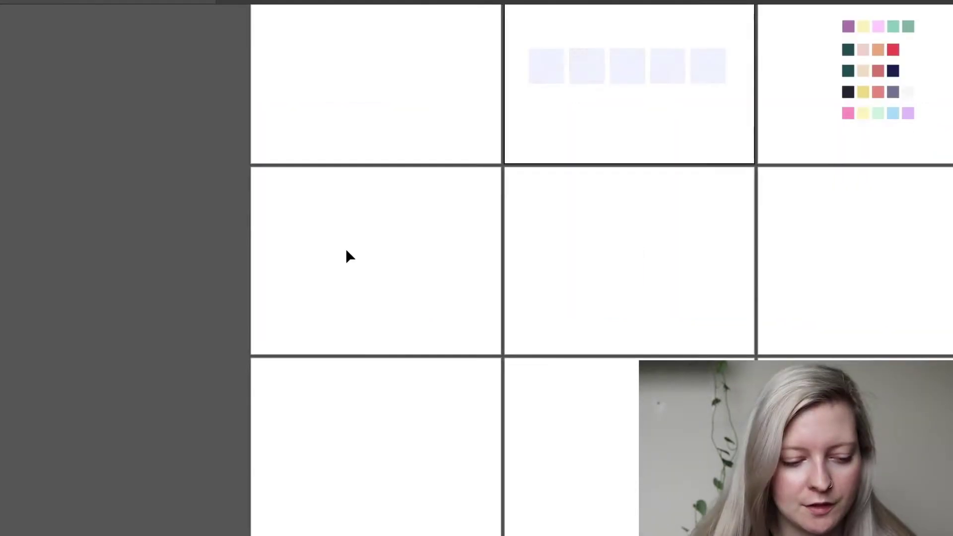
Step: Draw a slanted stem against the circle's lower right edge to form a 9, plus a vertical line through the circle's centre
{"action": "scroll", "coordinate": [347, 254], "scroll_direction": "up", "scroll_amount": 5}
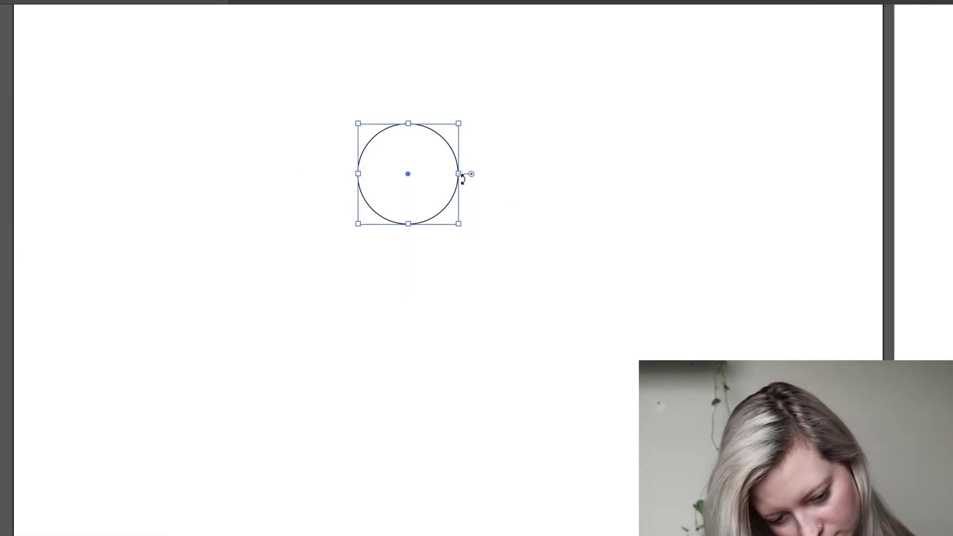
{"action": "key", "text": "backslash"}
{"action": "left_click_drag", "start_coordinate": [408, 304], "coordinate": [452, 196]}
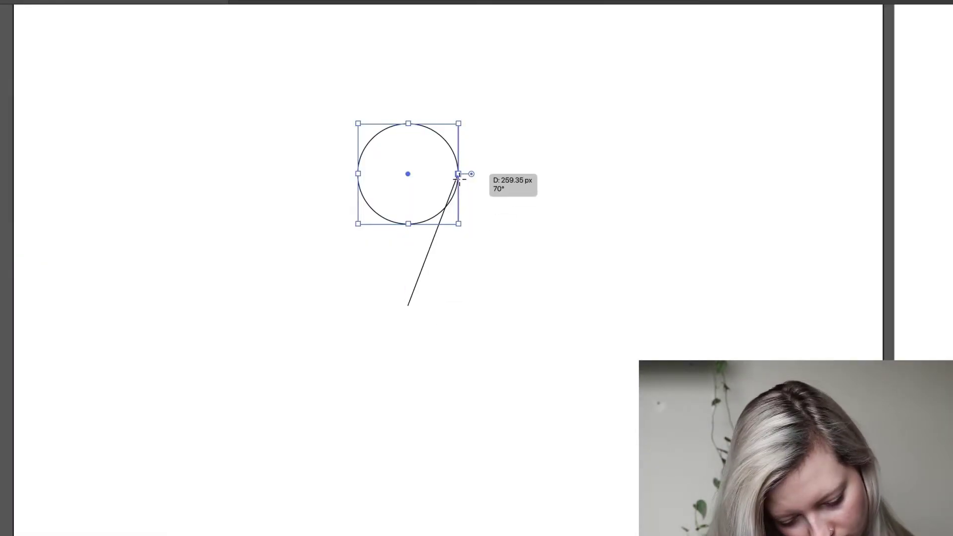
{"action": "left_click_drag", "start_coordinate": [408, 86], "coordinate": [408, 340]}
{"action": "left_click_drag", "start_coordinate": [406, 302], "coordinate": [311, 302]}
{"action": "key", "text": "ctrl+z"}
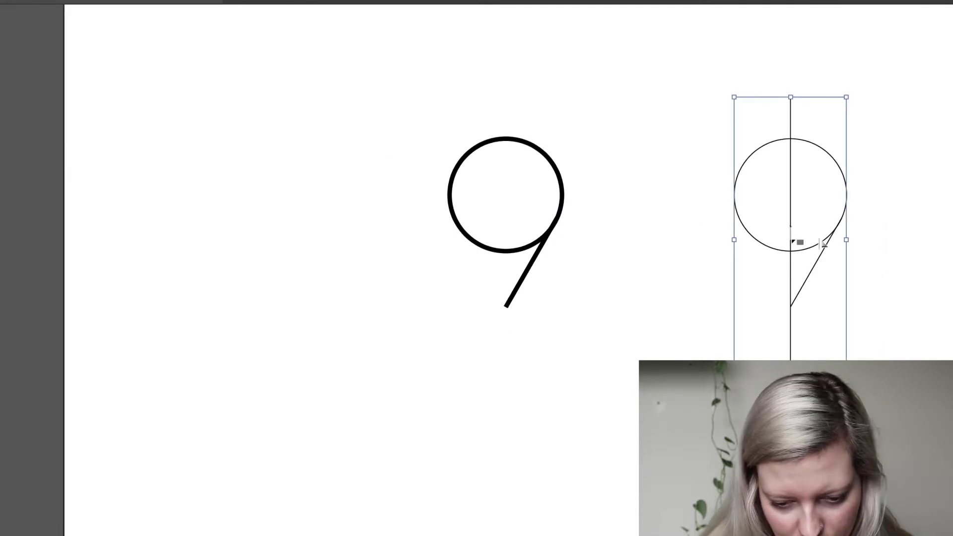
Step: Draw a square frame around the bold 9 and place a copy of the framed numeral beside it
{"action": "left_click_drag", "start_coordinate": [334, 46], "coordinate": [596, 307]}
{"action": "left_click", "coordinate": [355, 255]}
{"action": "left_click_drag", "start_coordinate": [595, 54], "coordinate": [323, 99]}
{"action": "left_click", "coordinate": [238, 269]}
Step: Draw a black bar over the frame's bottom edge, spanning from the 9's stem to the frame's right side
{"action": "left_click_drag", "start_coordinate": [266, 304], "coordinate": [352, 319]}
{"action": "key", "text": "ctrl+plus"}
{"action": "key", "text": "ctrl+plus"}
{"action": "key", "text": "ctrl+plus"}
{"action": "key", "text": "ctrl+plus"}
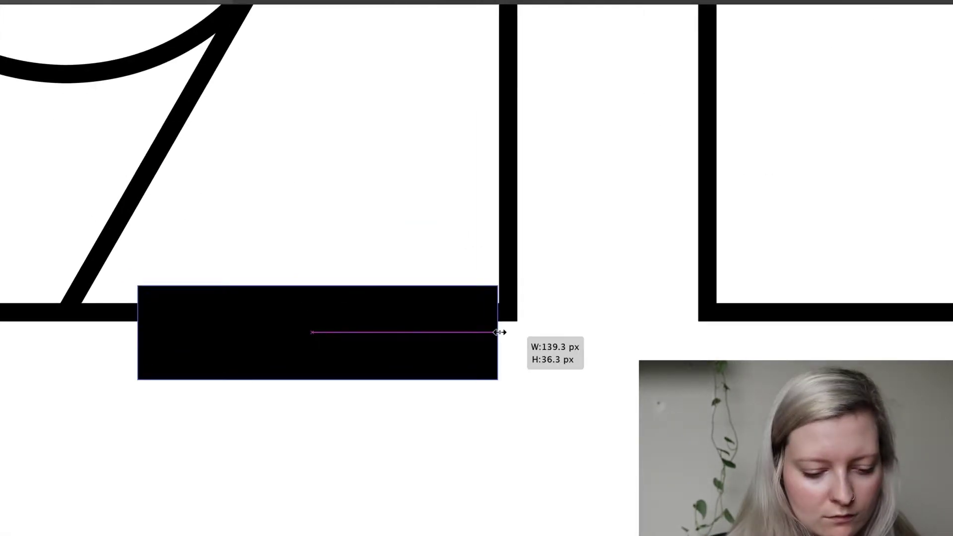
{"action": "left_click_drag", "start_coordinate": [98, 342], "coordinate": [82, 342]}
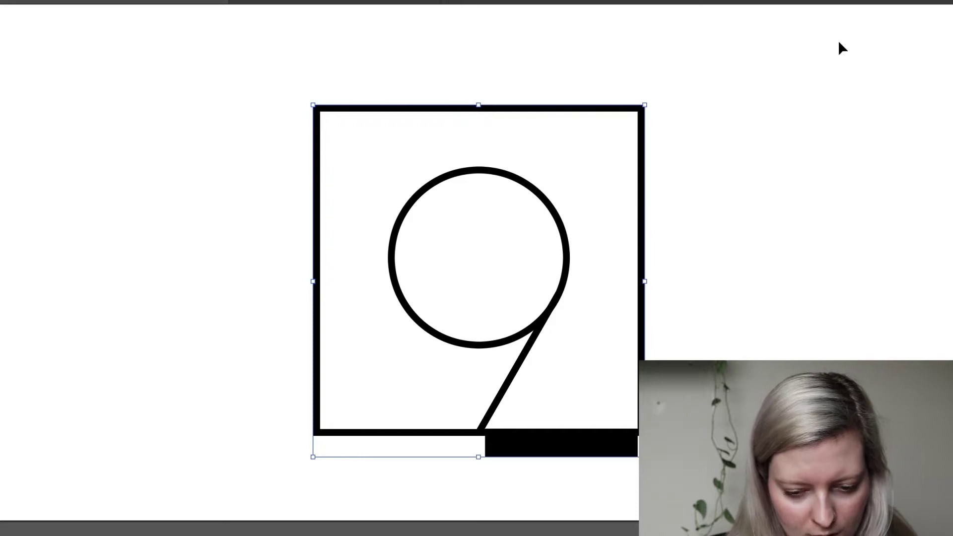
Step: Cut the bar out of the frame with the cut end slanted along the 9's stem, and scale the mark down
{"action": "key", "text": "ctrl+shift+F9"}
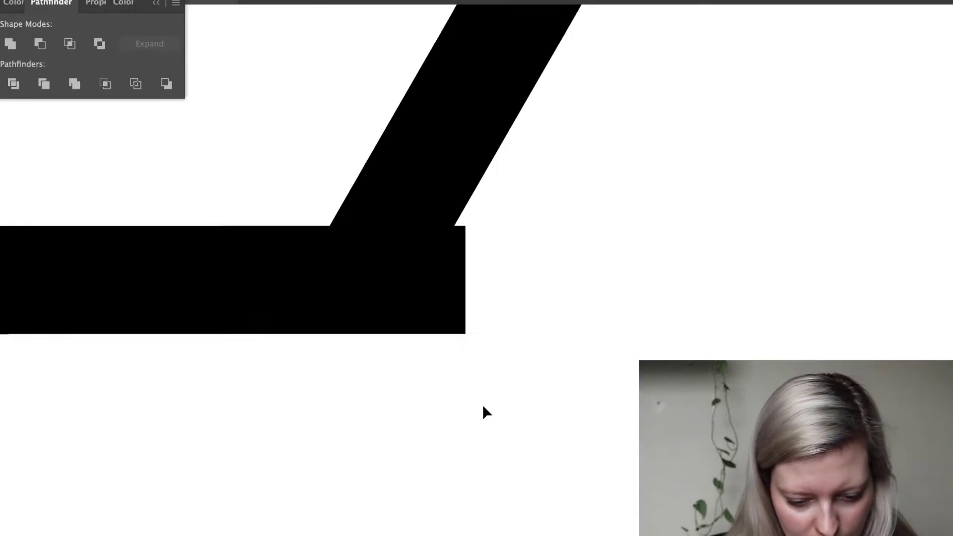
{"action": "left_click_drag", "start_coordinate": [464, 225], "coordinate": [454, 233]}
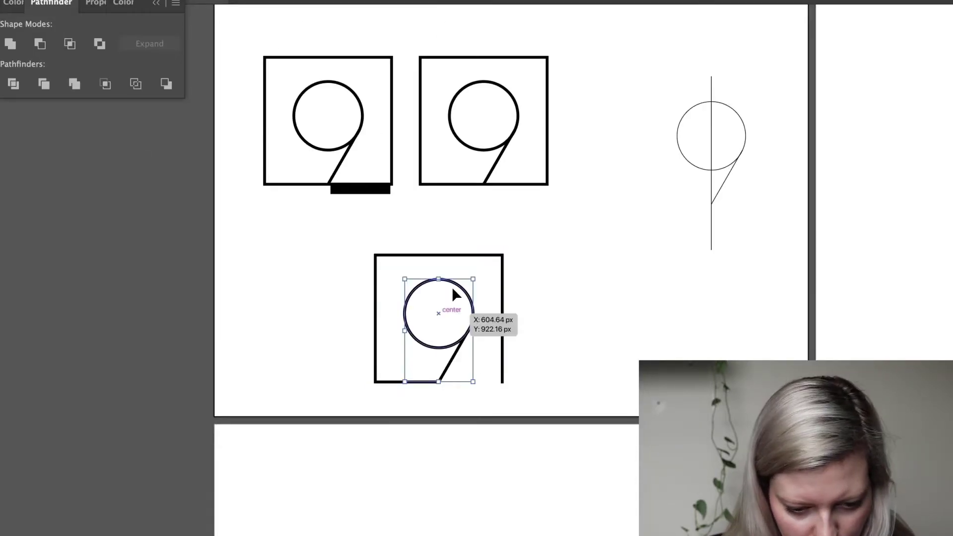
{"action": "left_click_drag", "start_coordinate": [456, 294], "coordinate": [459, 298]}
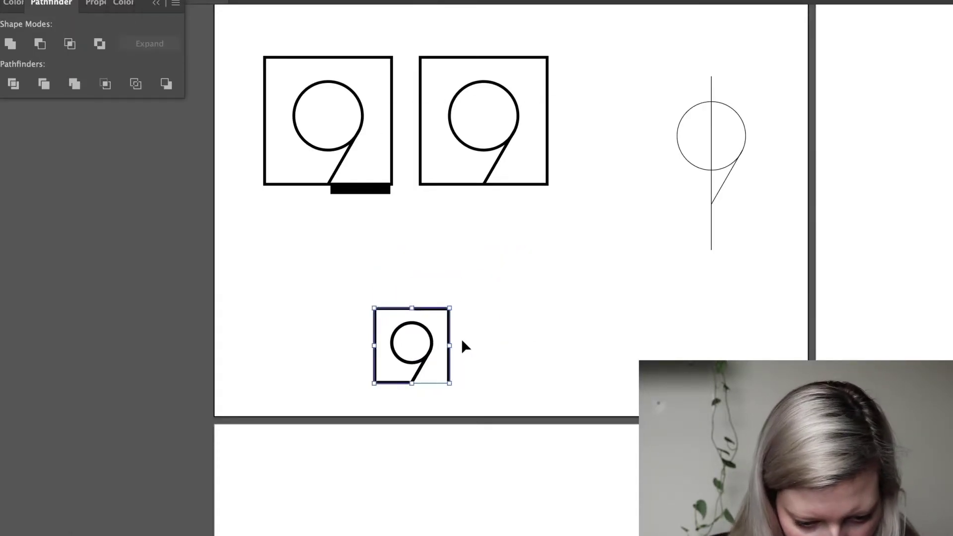
{"action": "left_click_drag", "start_coordinate": [463, 344], "coordinate": [516, 318]}
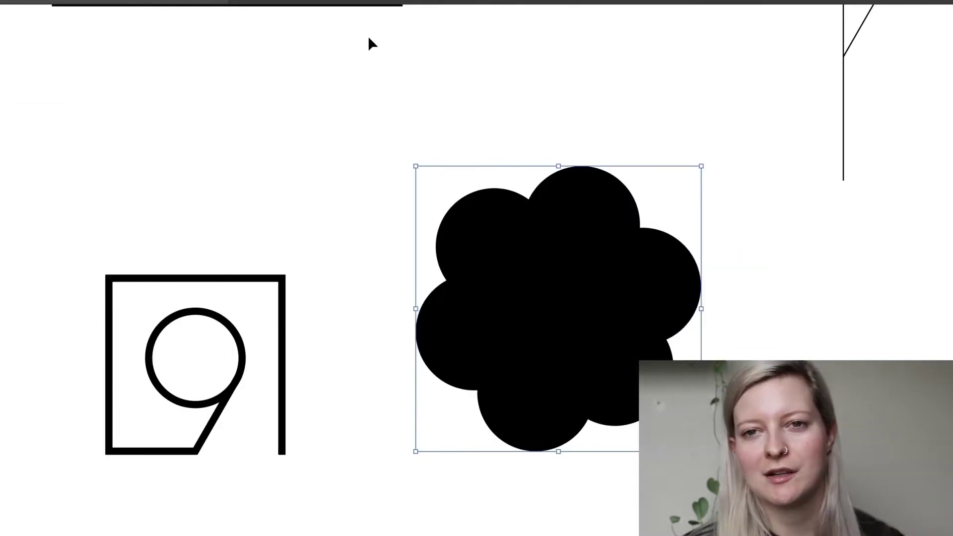
Step: Unite the overlapping circles into one cloud shape and rotate its outline so a notch meets the 9's stem
{"action": "left_click", "coordinate": [11, 45]}
{"action": "left_click", "coordinate": [362, 159]}
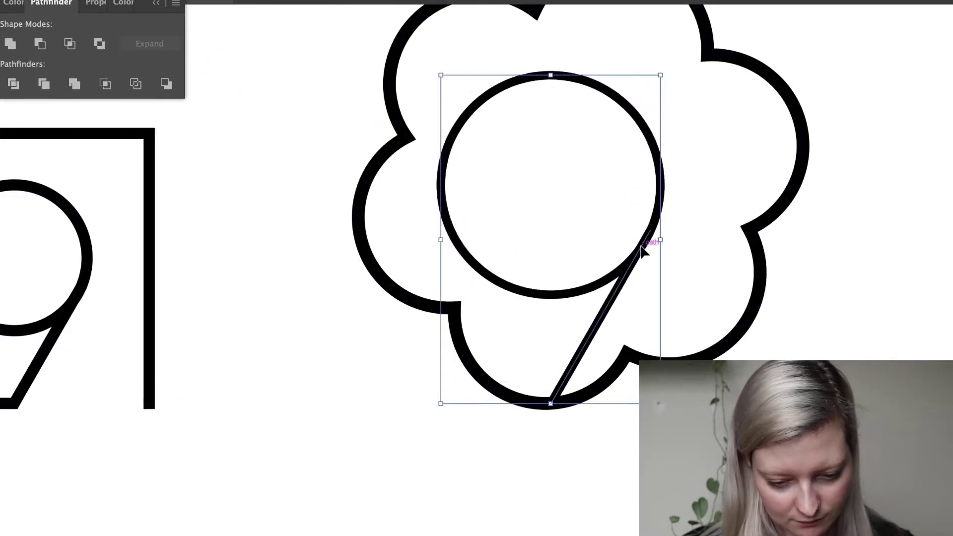
{"action": "scroll", "coordinate": [640, 252], "scroll_direction": "down", "scroll_amount": 3}
{"action": "left_click", "coordinate": [707, 158]}
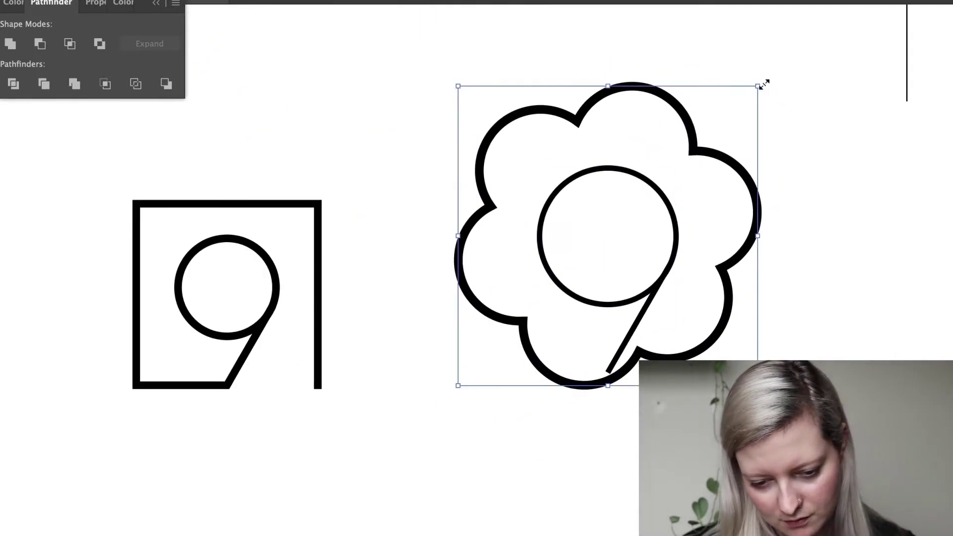
{"action": "left_click_drag", "start_coordinate": [762, 85], "coordinate": [776, 121]}
{"action": "key", "text": "super+z"}
{"action": "mouse_move", "coordinate": [548, 358]}
{"action": "left_mouse_down"}
{"action": "mouse_move", "coordinate": [552, 366]}
{"action": "mouse_move", "coordinate": [542, 354]}
{"action": "left_mouse_up"}
{"action": "left_click", "coordinate": [675, 248]}
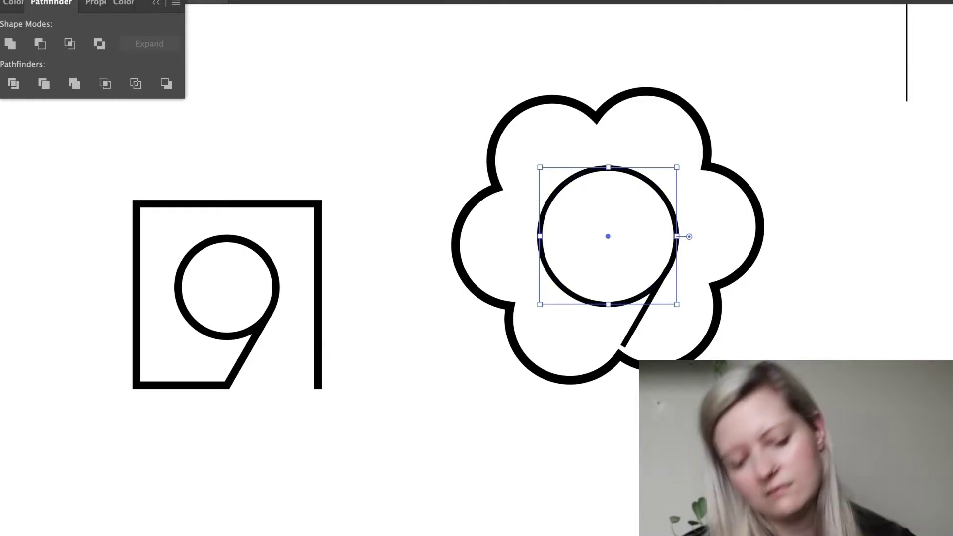
{"action": "key", "text": "super+shift+a"}
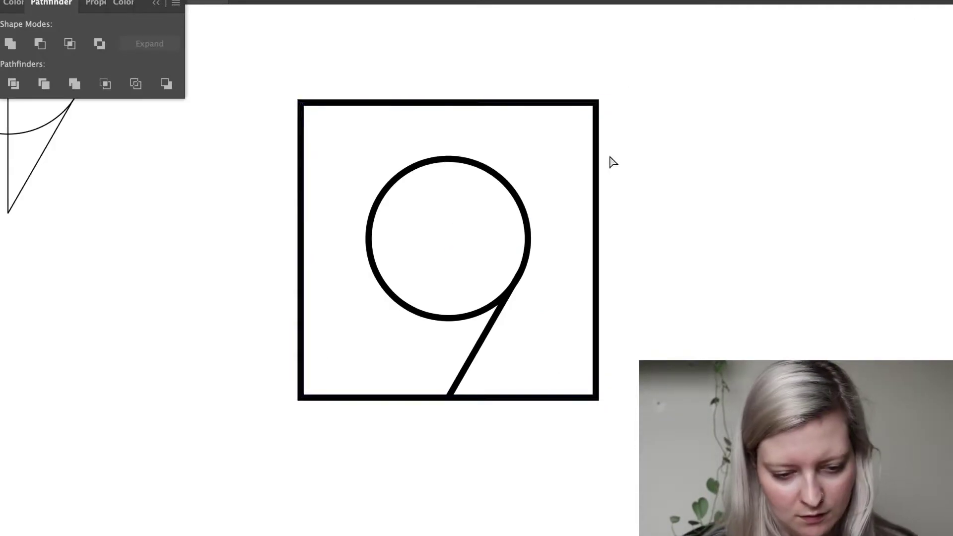
Step: Place the open-framed 9 mark in front of the "cloud nine" wordmark that has the flower-shaped dot
{"action": "left_click", "coordinate": [596, 149]}
{"action": "left_click_drag", "start_coordinate": [578, 120], "coordinate": [453, 251]}
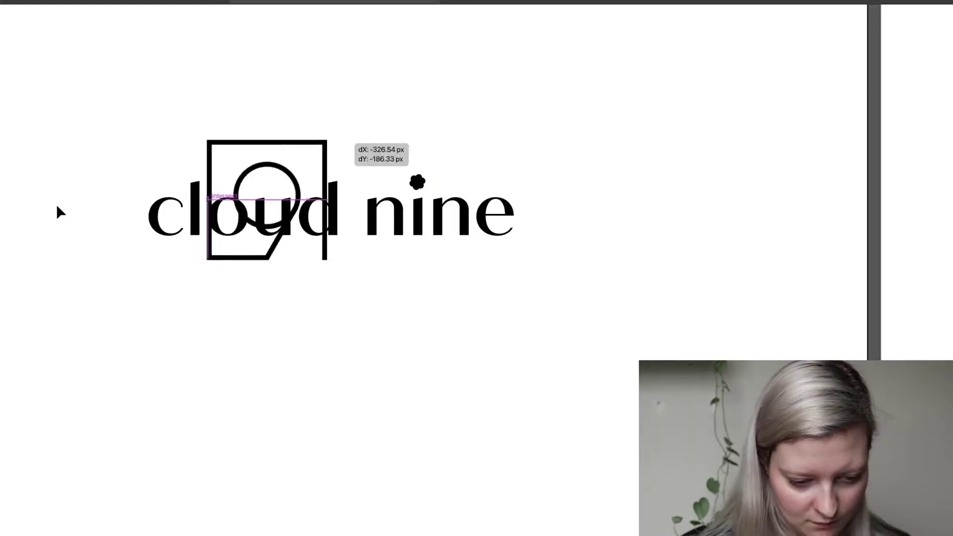
{"action": "left_click_drag", "start_coordinate": [324, 148], "coordinate": [103, 157]}
{"action": "left_click", "coordinate": [222, 389]}
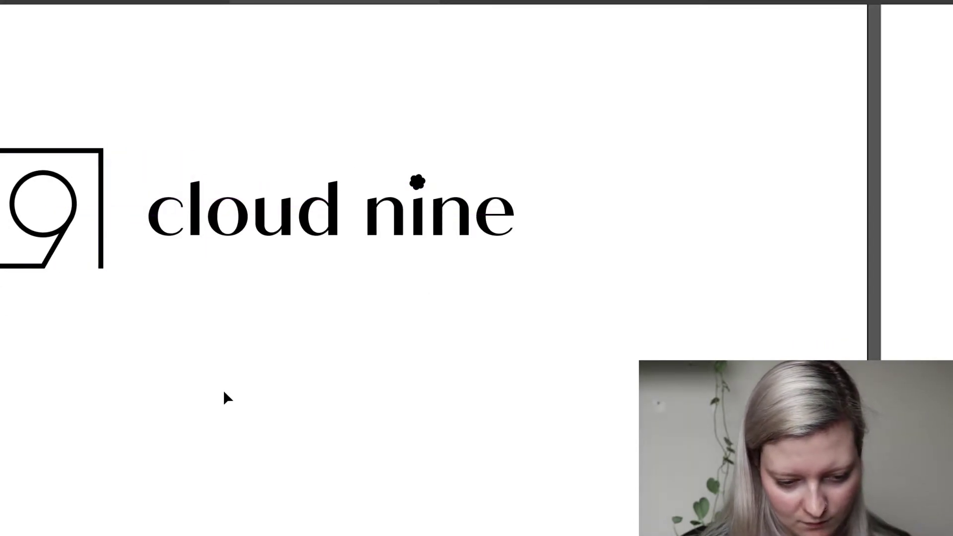
Step: Align the open-framed 9 mark vertically centred beside the thin-lined "cloud nine" wordmark and thin the mark's lines
{"action": "scroll", "coordinate": [222, 389], "scroll_direction": "left", "scroll_amount": 5}
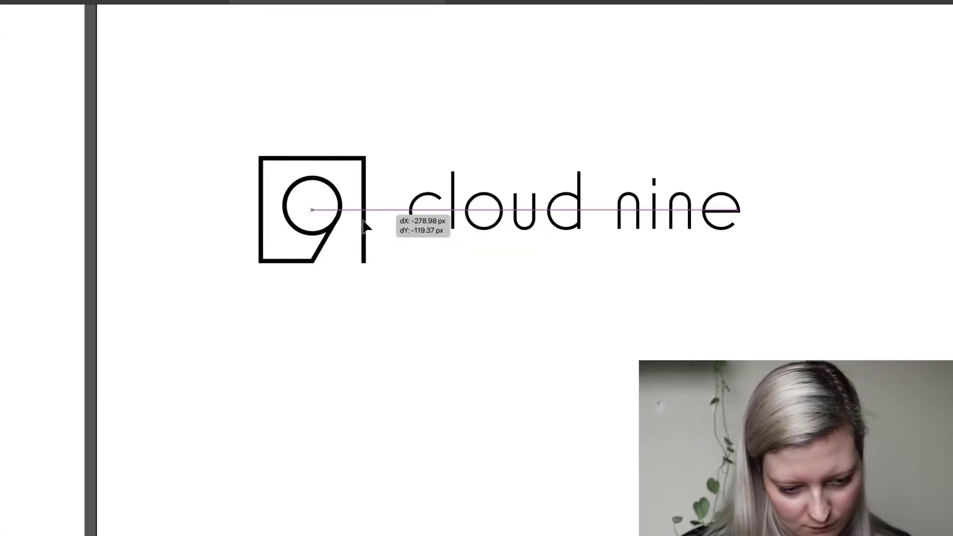
{"action": "left_click_drag", "start_coordinate": [355, 211], "coordinate": [366, 222]}
{"action": "left_click", "coordinate": [377, 329]}
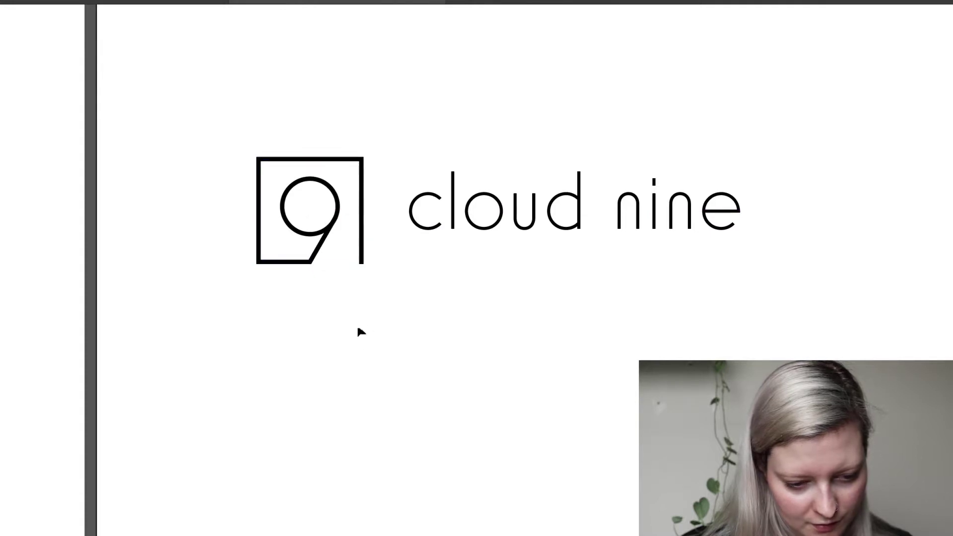
{"action": "left_click_drag", "start_coordinate": [233, 152], "coordinate": [231, 149]}
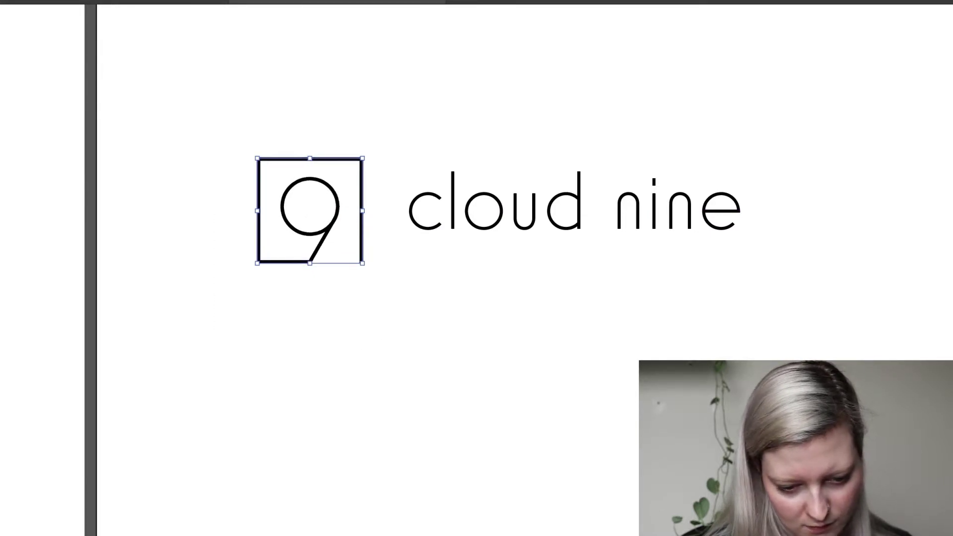
{"action": "left_click", "coordinate": [274, 106]}
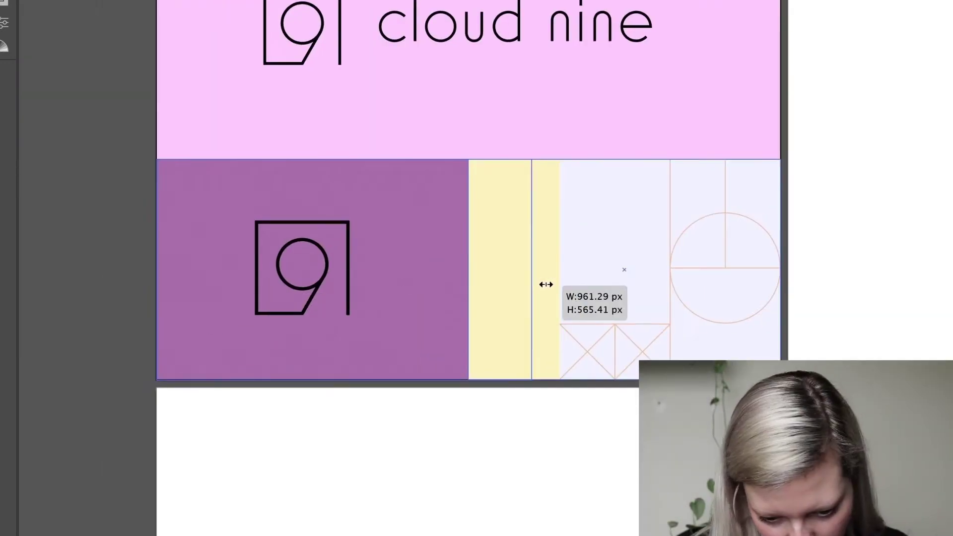
Step: Widen the purple panel to the edge of the pattern block and recentre the 9 mark on it
{"action": "left_click_drag", "start_coordinate": [546, 281], "coordinate": [559, 281]}
{"action": "left_click_drag", "start_coordinate": [347, 314], "coordinate": [365, 326]}
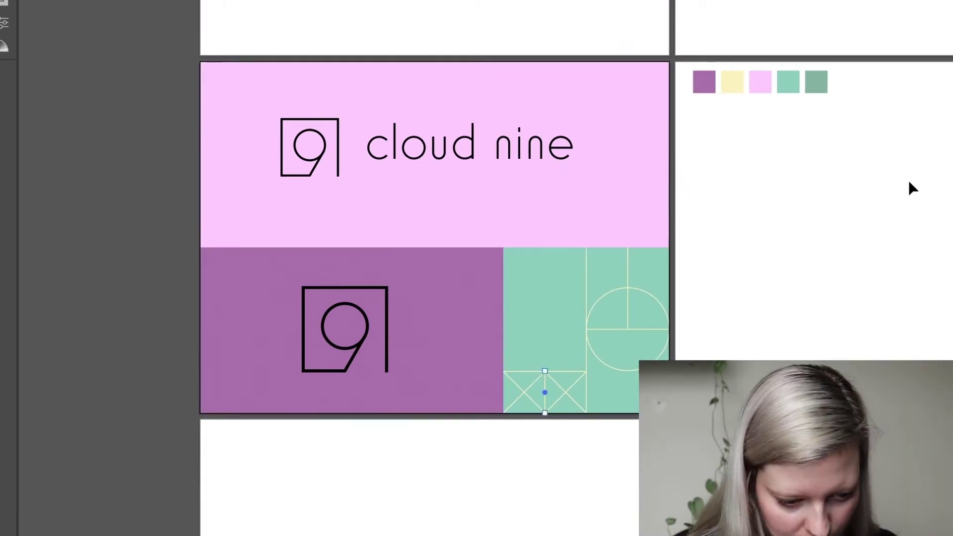
Step: Recolour the top 9 logo and wordmark with the lower panel's purple, and make the large 9 pale yellow
{"action": "left_click_drag", "start_coordinate": [128, 109], "coordinate": [542, 176]}
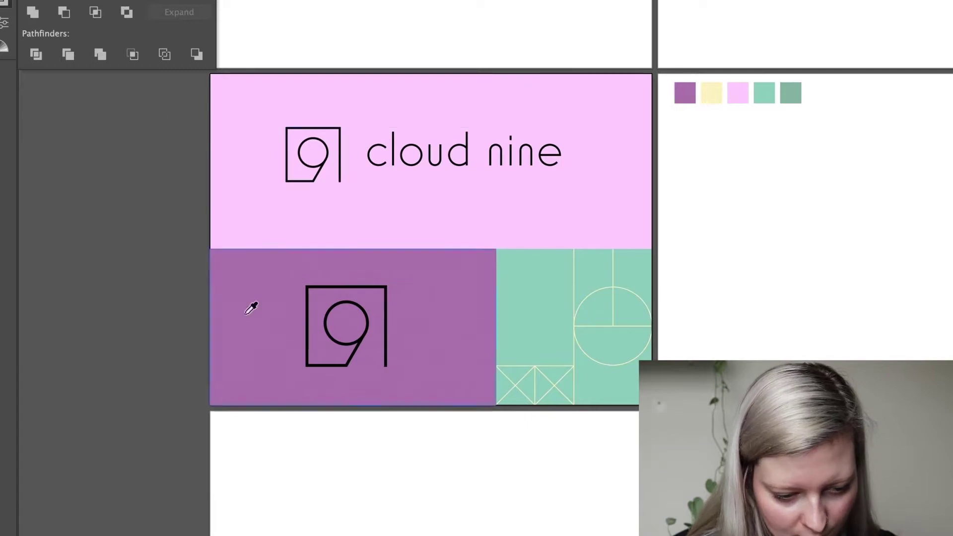
{"action": "left_click", "coordinate": [251, 309]}
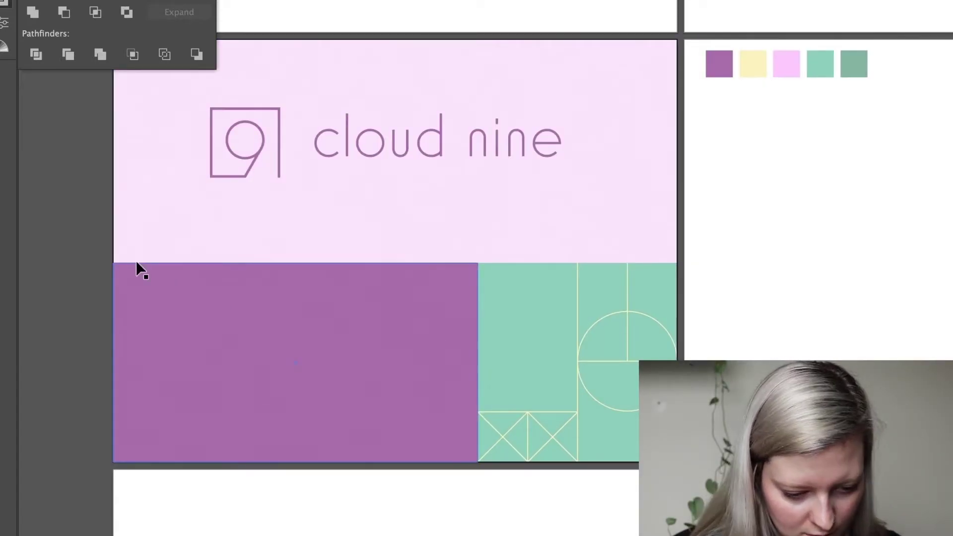
{"action": "left_click_drag", "start_coordinate": [136, 265], "coordinate": [311, 325]}
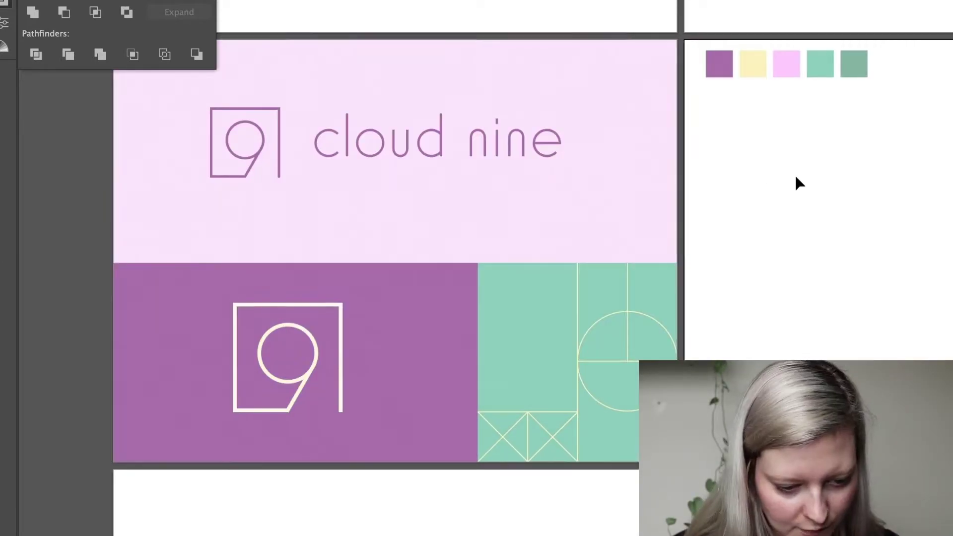
{"action": "left_click", "coordinate": [510, 265]}
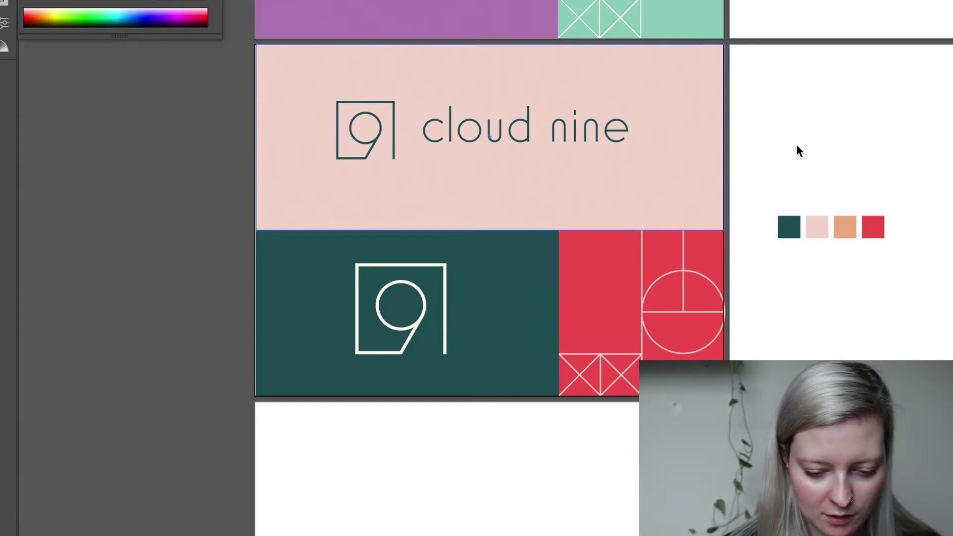
Step: Try the orange swatch on the second board's top panel, and navy and beige on the third board's lower panels
{"action": "left_click", "coordinate": [845, 227]}
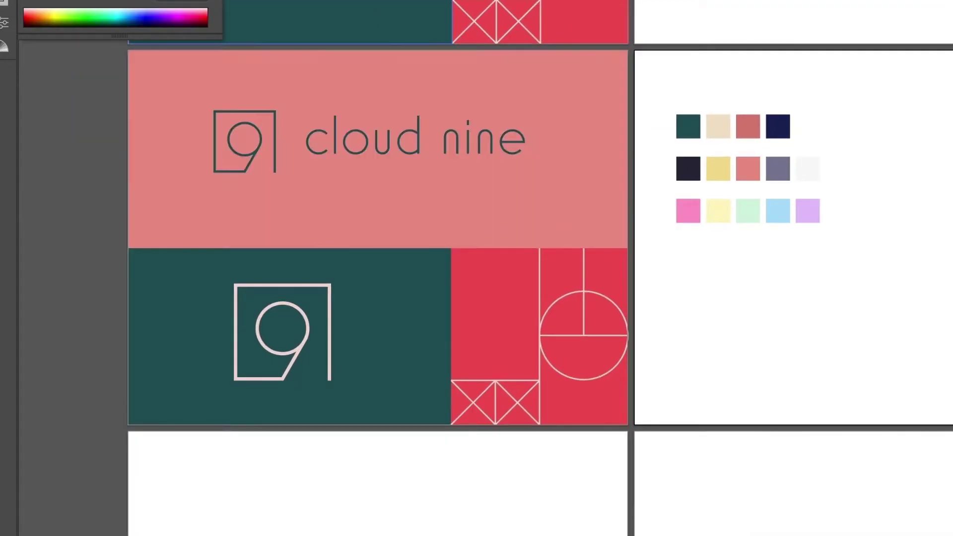
{"action": "left_click", "coordinate": [726, 141]}
{"action": "left_click", "coordinate": [667, 141]}
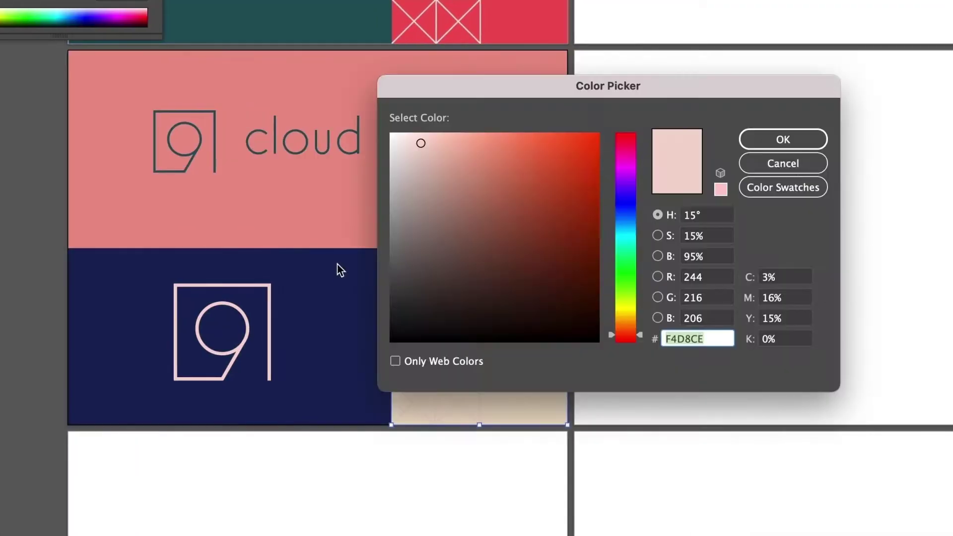
{"action": "key", "text": "Escape"}
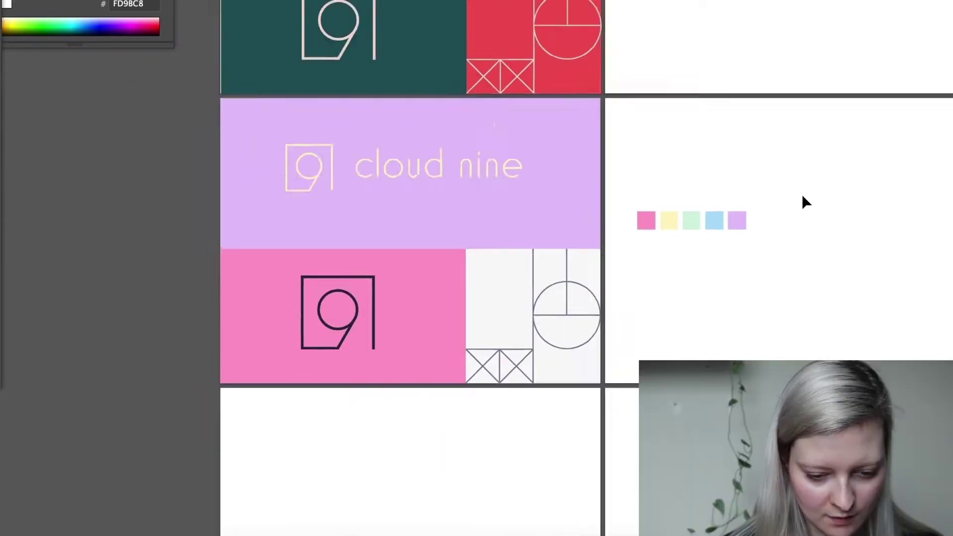
Step: Compare the colour schemes of the three "cloud nine" brand boards
{"action": "scroll", "coordinate": [802, 194], "scroll_direction": "down", "scroll_amount": 3}
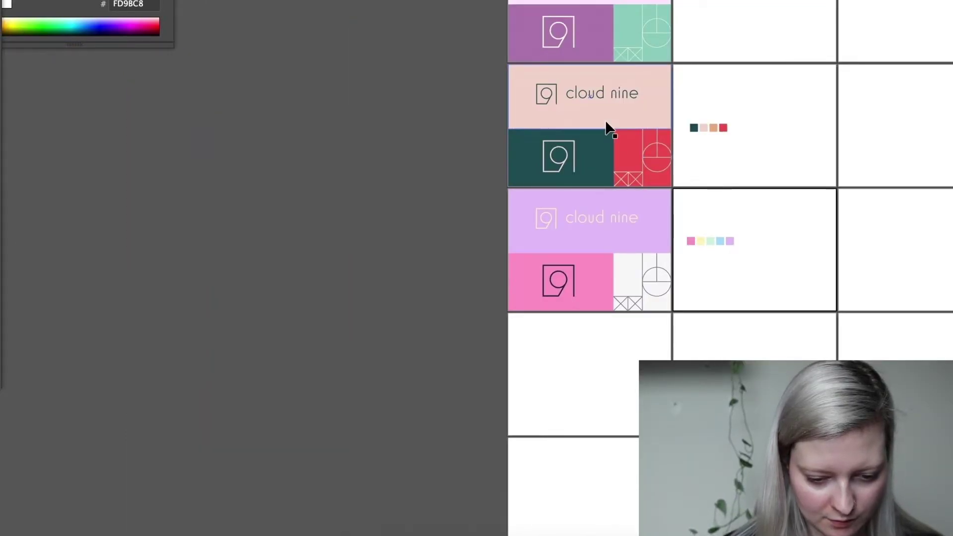
{"action": "scroll", "coordinate": [607, 128], "scroll_direction": "up", "scroll_amount": 2}
{"action": "scroll", "coordinate": [610, 128], "scroll_direction": "up", "scroll_amount": 2}
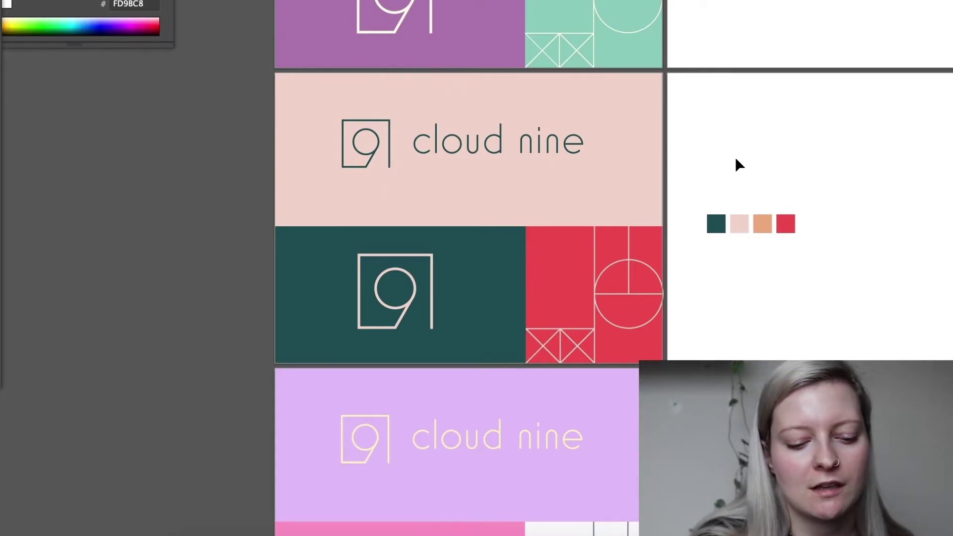
{"action": "left_click", "coordinate": [734, 157]}
{"action": "scroll", "coordinate": [734, 156], "scroll_direction": "down", "scroll_amount": 3}
{"action": "scroll", "coordinate": [736, 163], "scroll_direction": "up", "scroll_amount": 1}
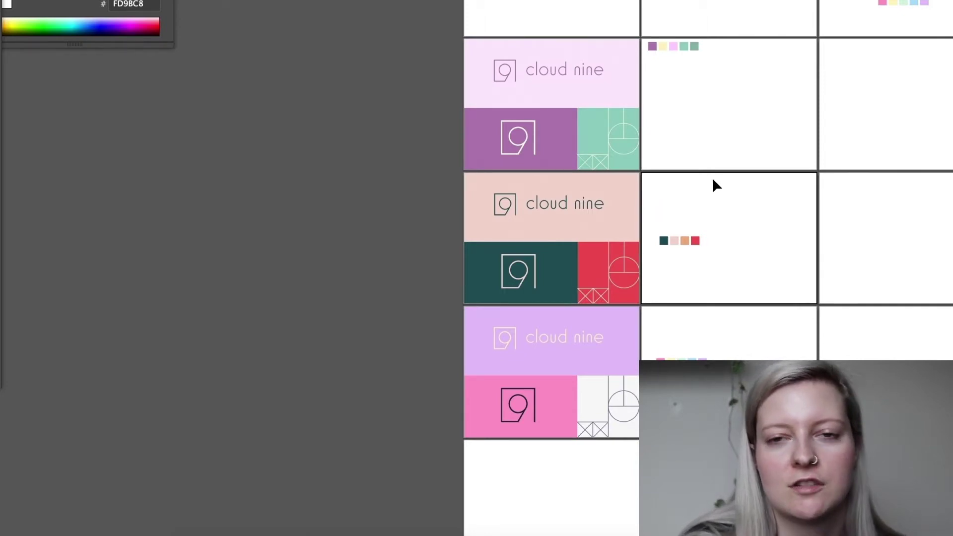
{"action": "scroll", "coordinate": [712, 180], "scroll_direction": "down", "scroll_amount": 1}
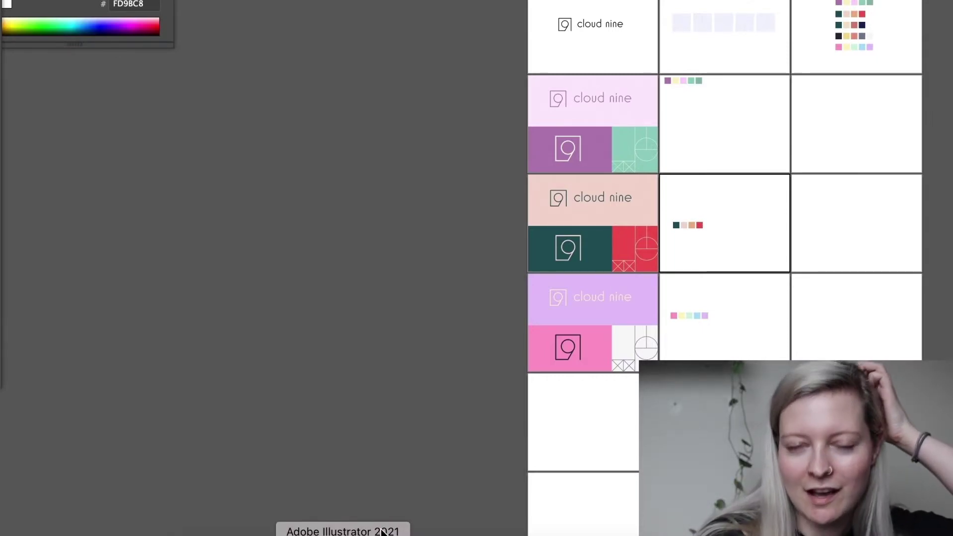
{"action": "right_click", "coordinate": [382, 531]}
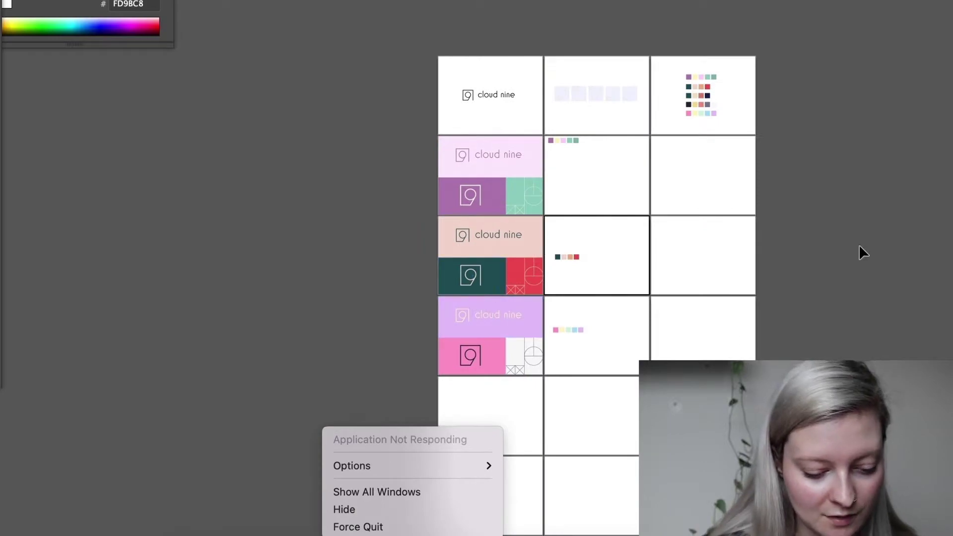
{"action": "left_click", "coordinate": [900, 254]}
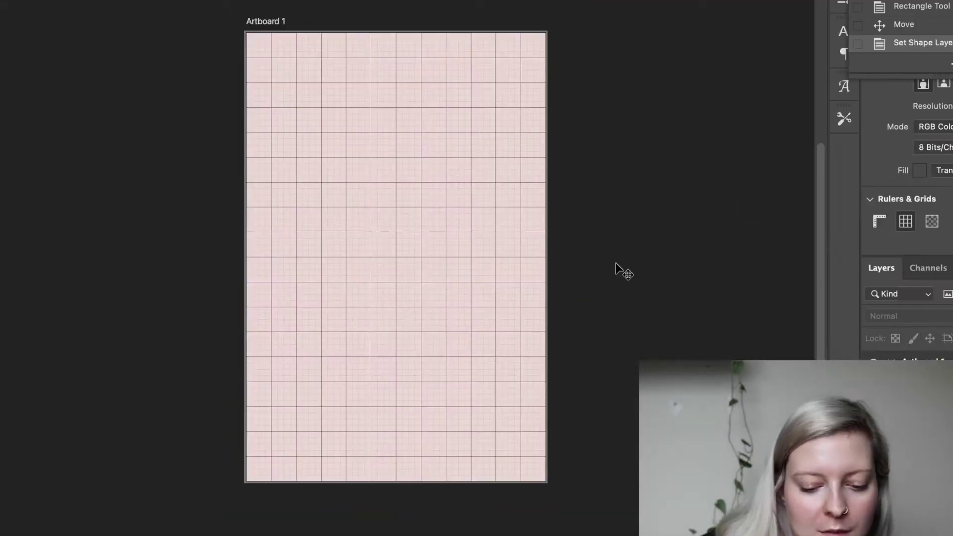
Step: In Photoshop, hide the grid and recolour the poster's duplicated rectangle with the Illustrator palette's orange, ECB187
{"action": "key", "text": "super+apostrophe"}
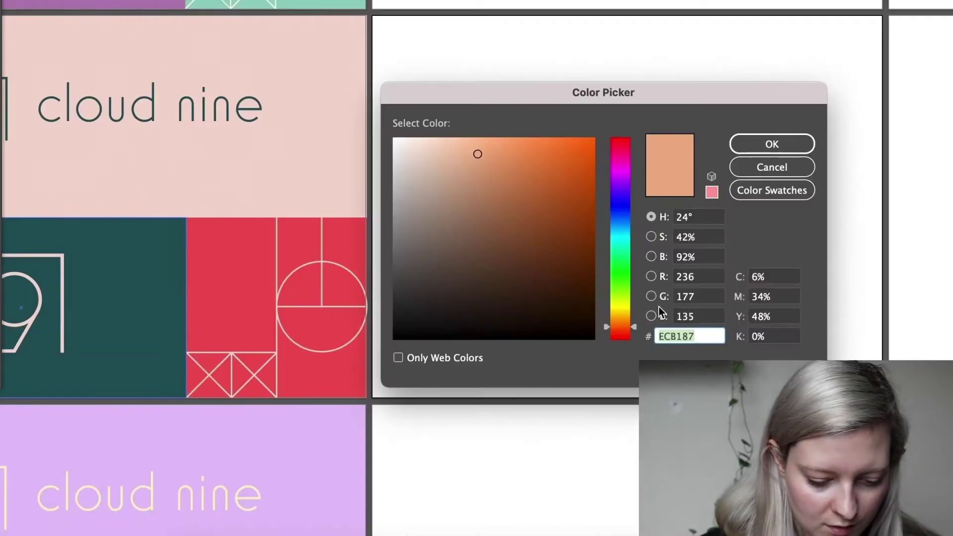
{"action": "key", "text": "Return"}
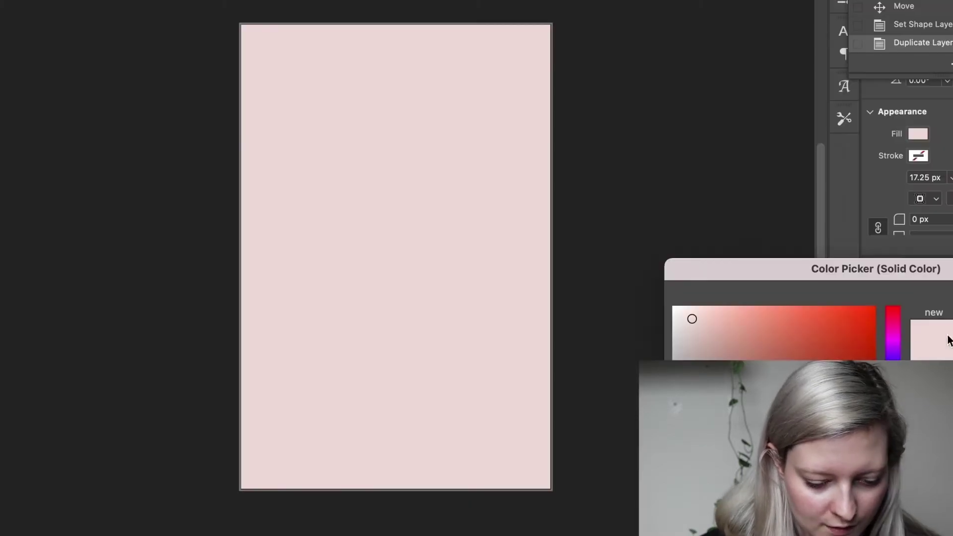
{"action": "key", "text": "Return"}
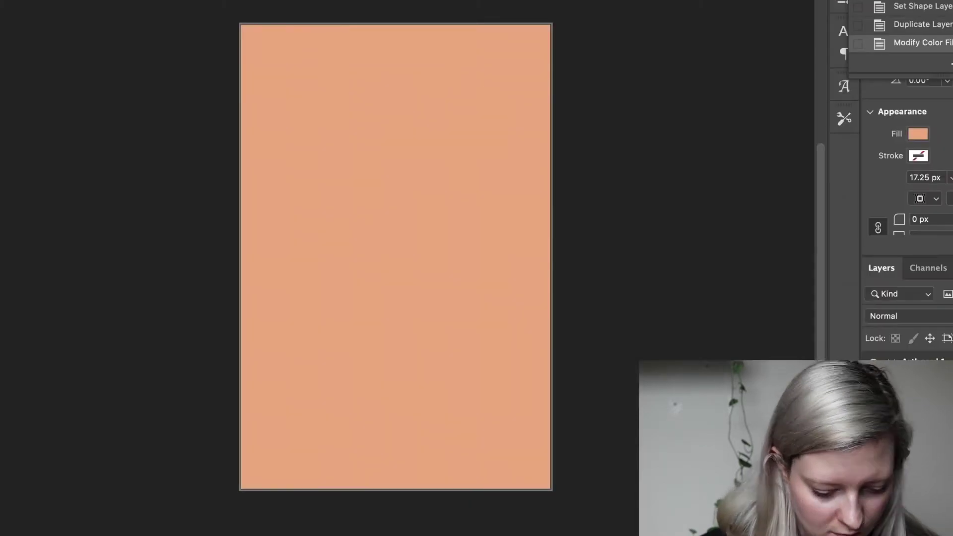
Step: Add monochromatic Gaussian noise of 14.21% to the orange rectangle and lower the layer's opacity
{"action": "mouse_move", "coordinate": [394, 147]}
{"action": "left_click", "coordinate": [579, 140]}
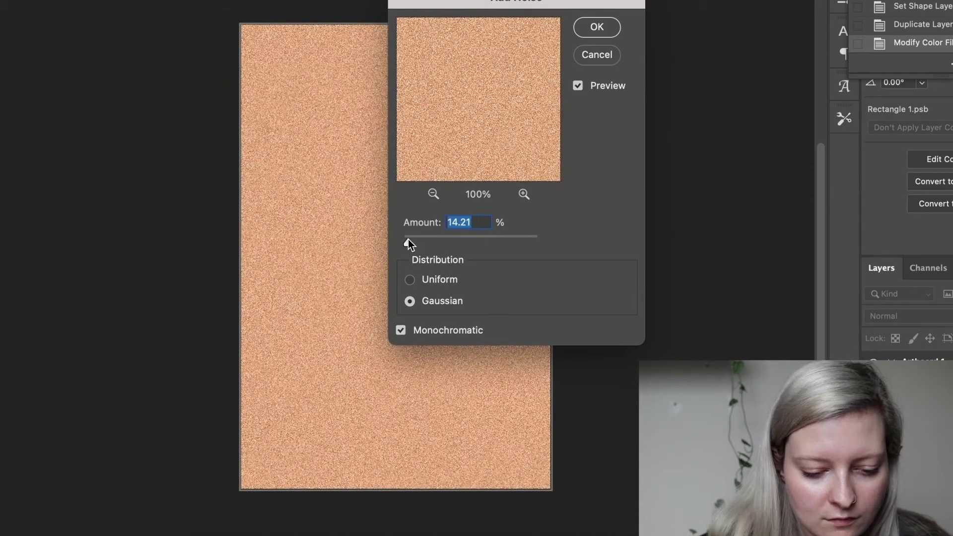
{"action": "key", "text": "Return"}
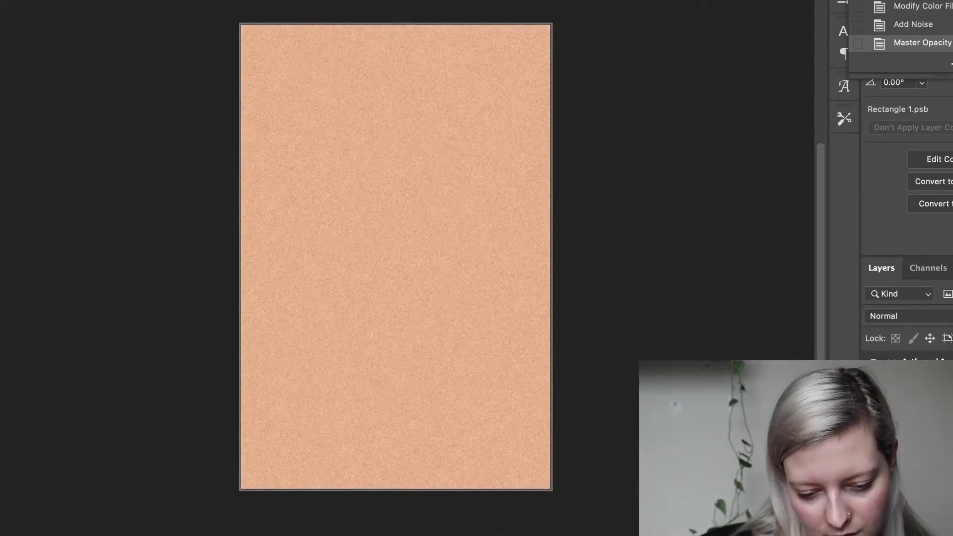
Step: Duplicate the artboard as Artboard 1 copy, and erase a large hard-edged circle from the lower part of the first artboard's orange layer
{"action": "left_click", "coordinate": [387, 412]}
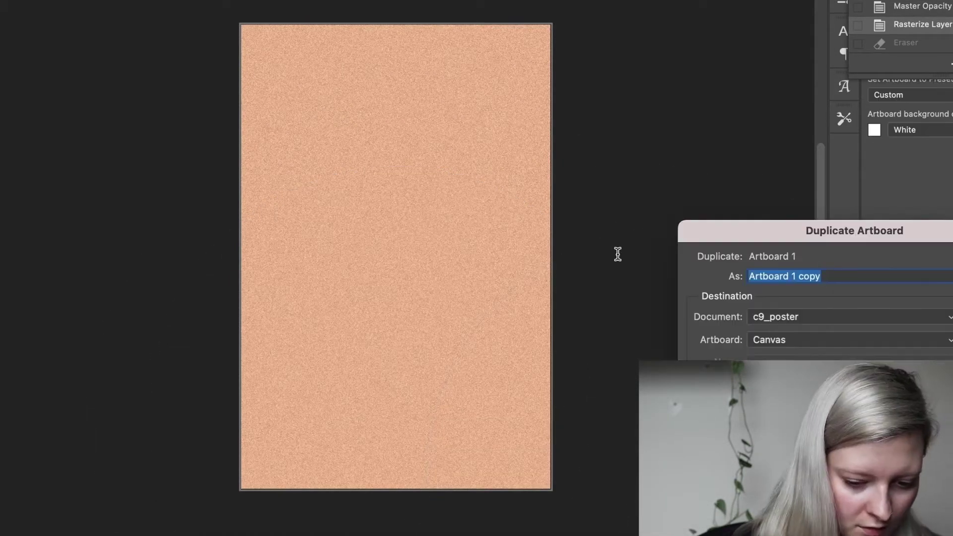
{"action": "key", "text": "Return"}
{"action": "left_click", "coordinate": [460, 282]}
{"action": "key", "text": "Return"}
{"action": "scroll", "coordinate": [329, 319], "scroll_direction": "down", "scroll_amount": 3}
{"action": "left_click", "coordinate": [330, 319]}
{"action": "left_click", "coordinate": [550, 181]}
{"action": "left_click", "coordinate": [404, 331]}
Step: Erase the lower part of the second artboard's orange layer with a very large soft brush at 0% hardness, leaving a gradual fade into pink
{"action": "scroll", "coordinate": [463, 189], "scroll_direction": "right", "scroll_amount": 10}
{"action": "right_click", "coordinate": [10, 7]}
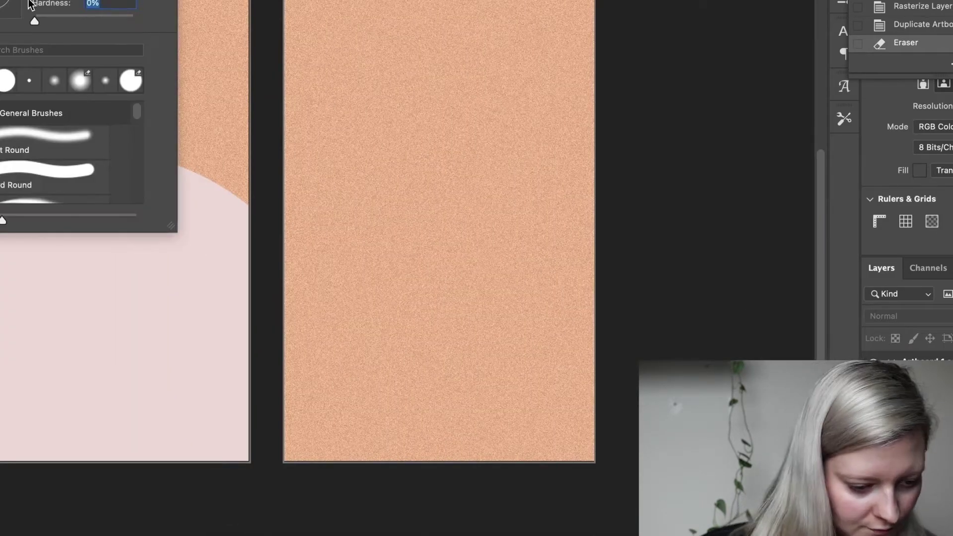
{"action": "key", "text": "Return"}
{"action": "left_click", "coordinate": [442, 390]}
{"action": "key", "text": "super+z"}
{"action": "right_click", "coordinate": [472, 422]}
{"action": "left_click", "coordinate": [430, 459]}
{"action": "left_click", "coordinate": [430, 459]}
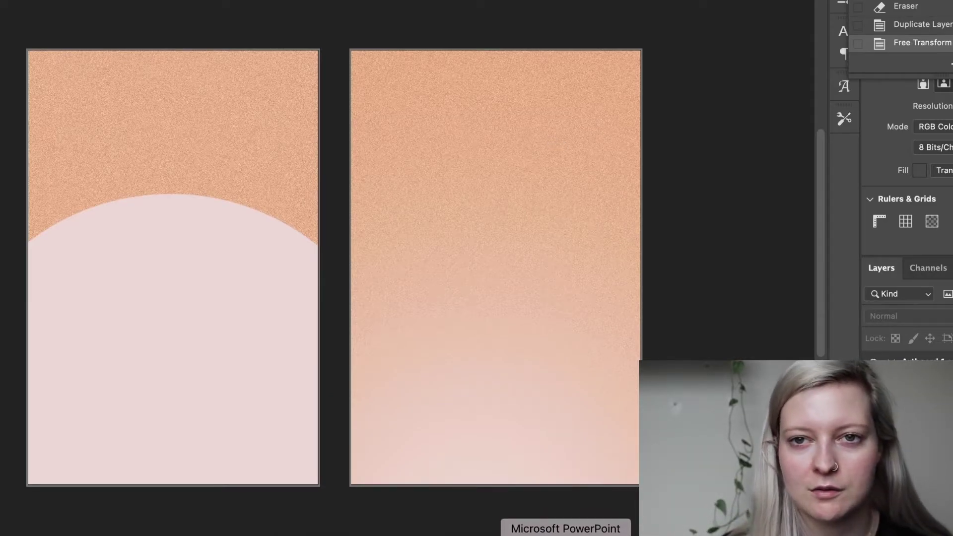
Step: Try a third version by duplicating the gradient artboard as Artboard 1 copy 2 and transforming a copy of the first artboard's orange layer on it
{"action": "left_click", "coordinate": [610, 296]}
{"action": "key", "text": "ctrl+j"}
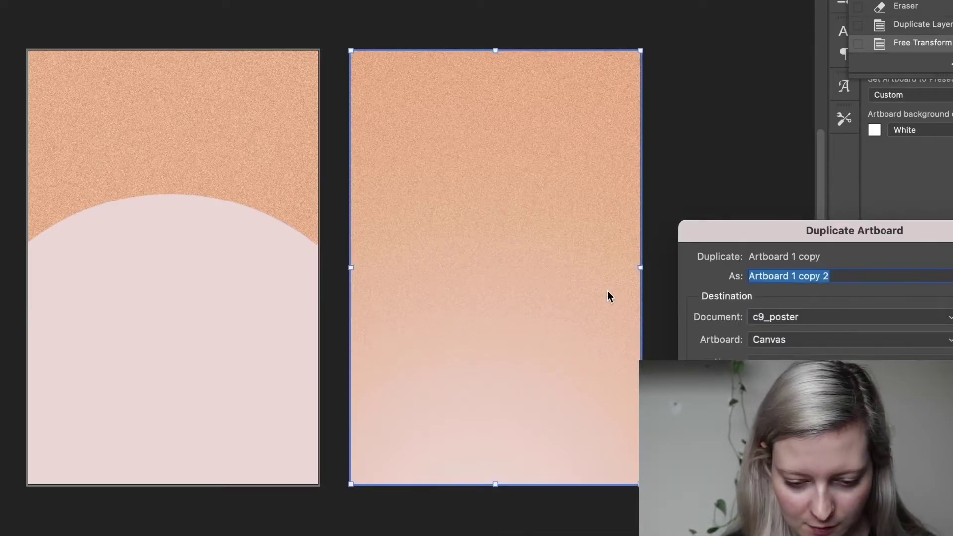
{"action": "key", "text": "Return"}
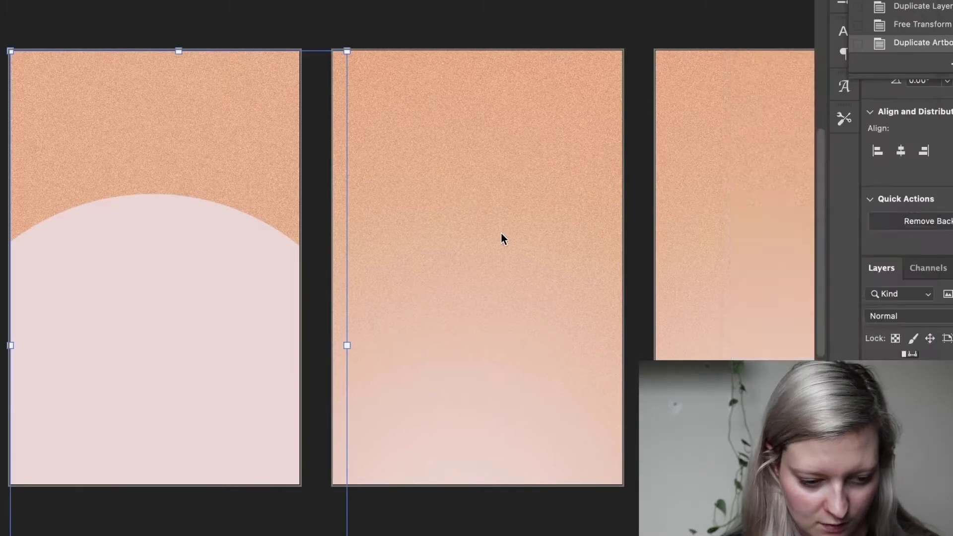
{"action": "left_click", "coordinate": [727, 242]}
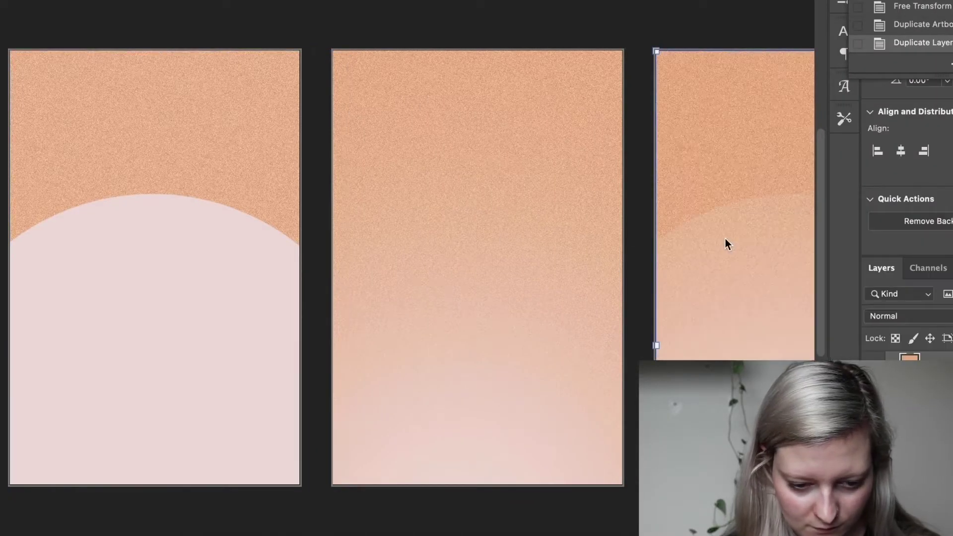
{"action": "scroll", "coordinate": [594, 182], "scroll_direction": "right", "scroll_amount": 10}
{"action": "key", "text": "ctrl+t"}
{"action": "left_click_drag", "start_coordinate": [593, 181], "coordinate": [763, 175]}
{"action": "key", "text": "Return"}
{"action": "left_click_drag", "start_coordinate": [340, 467], "coordinate": [297, 412]}
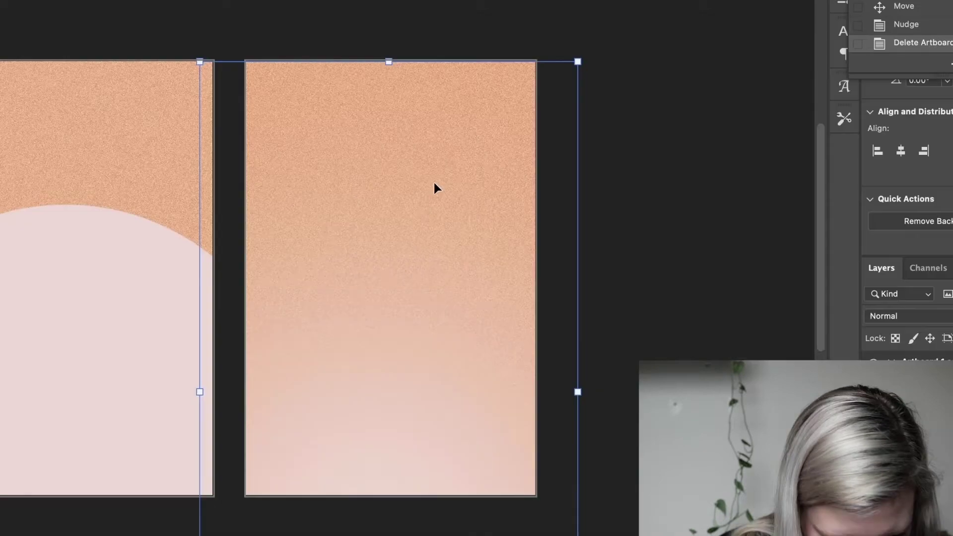
Step: Rotate the pasted line pattern 180° and fit it to the full width of the gradient artboard's lower part
{"action": "left_click_drag", "start_coordinate": [390, 278], "coordinate": [249, 420]}
{"action": "key", "text": "ctrl+z"}
{"action": "key", "text": "ctrl+t"}
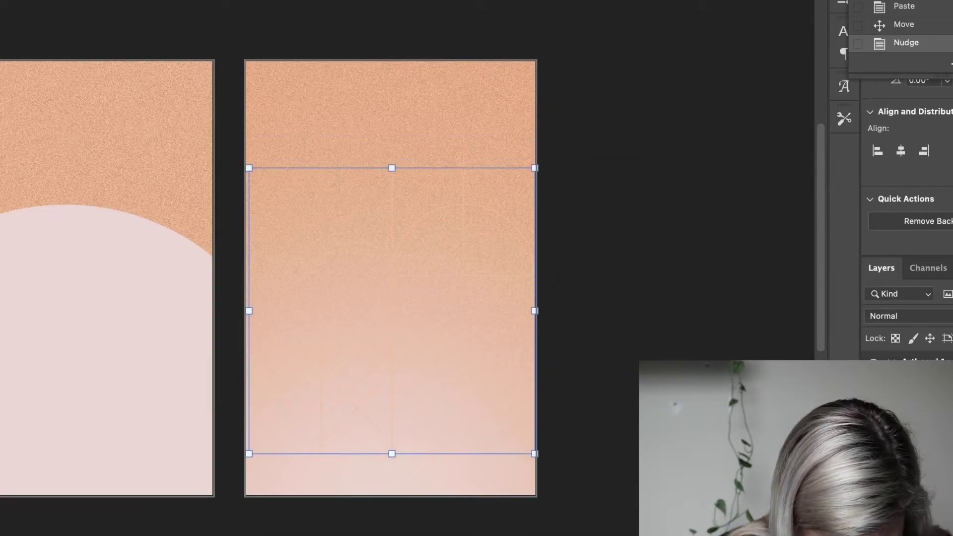
{"action": "left_click_drag", "start_coordinate": [545, 203], "coordinate": [238, 493]}
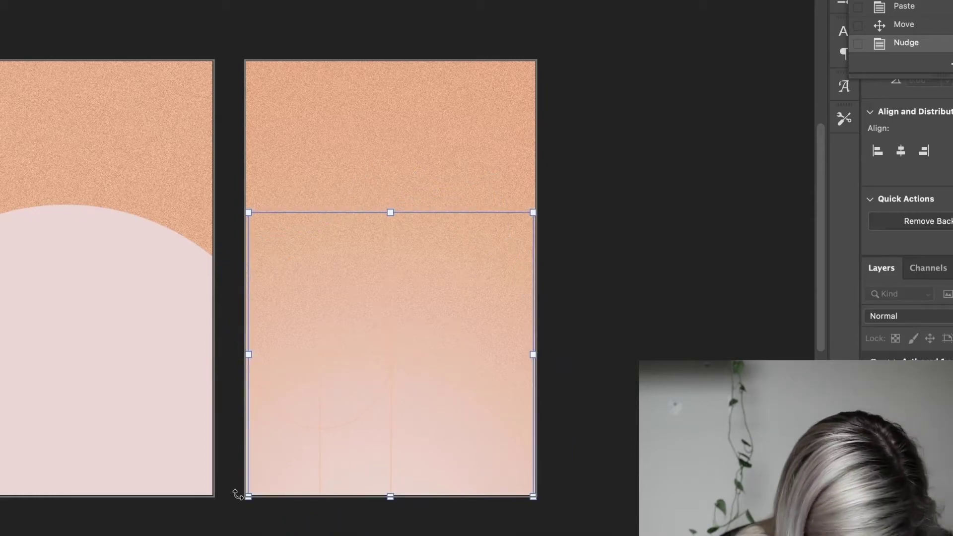
{"action": "key", "text": "Return"}
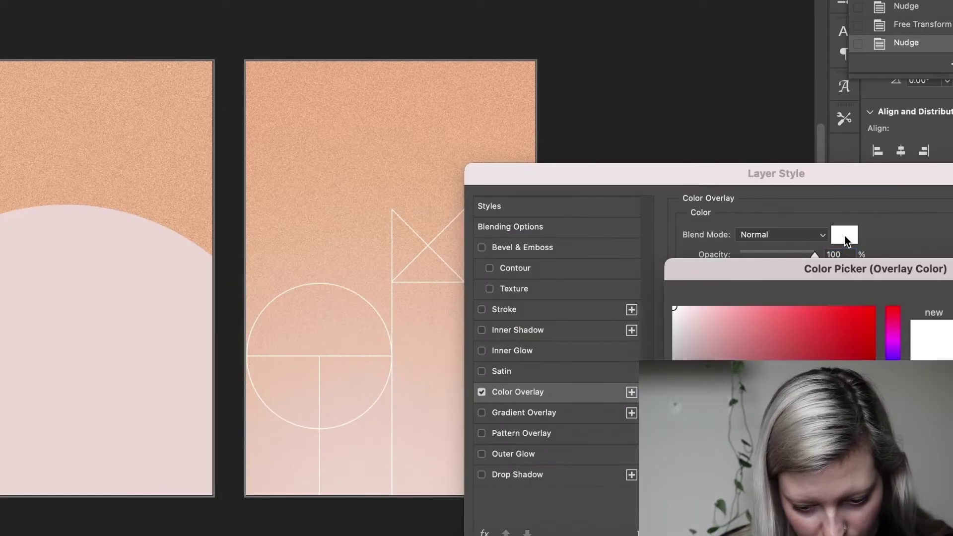
Step: Apply a red Color Overlay to the line pattern and try the Soft Light and Lighten blend modes on it
{"action": "key", "text": "Return"}
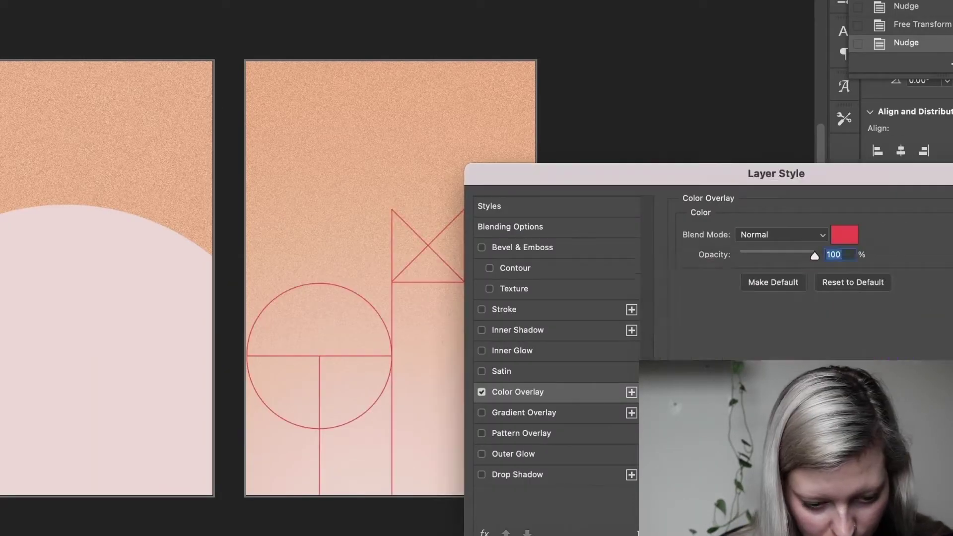
{"action": "key", "text": "Return"}
{"action": "left_click", "coordinate": [948, 316]}
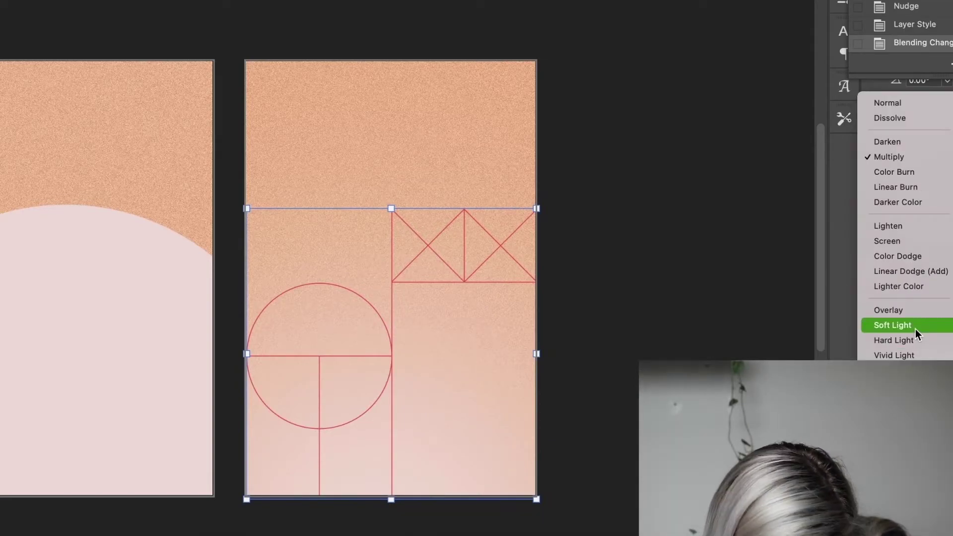
{"action": "left_click", "coordinate": [888, 325]}
{"action": "left_click", "coordinate": [908, 316]}
{"action": "left_click", "coordinate": [888, 229]}
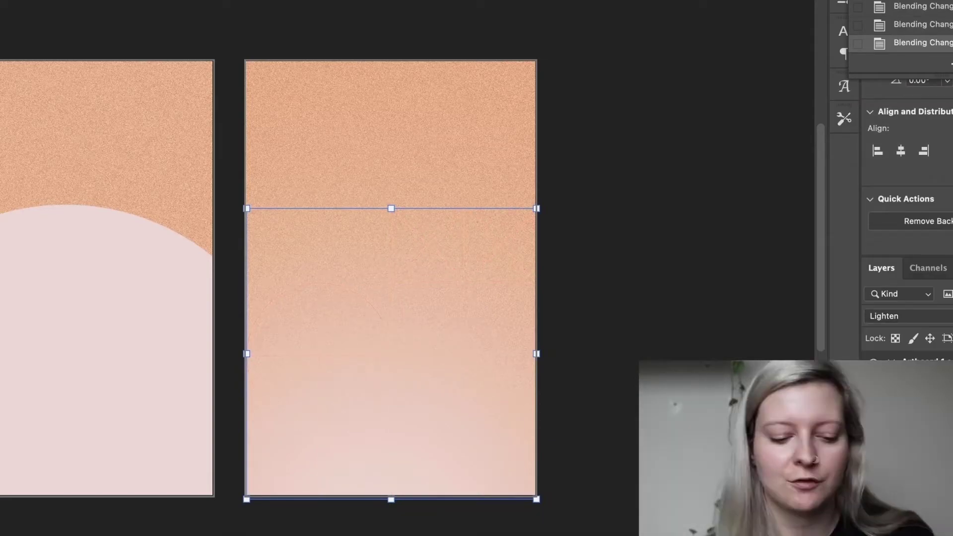
Step: Switch the line pattern to a blend mode that turns its lines whitish, and set its opacity to 50%
{"action": "left_click", "coordinate": [893, 316]}
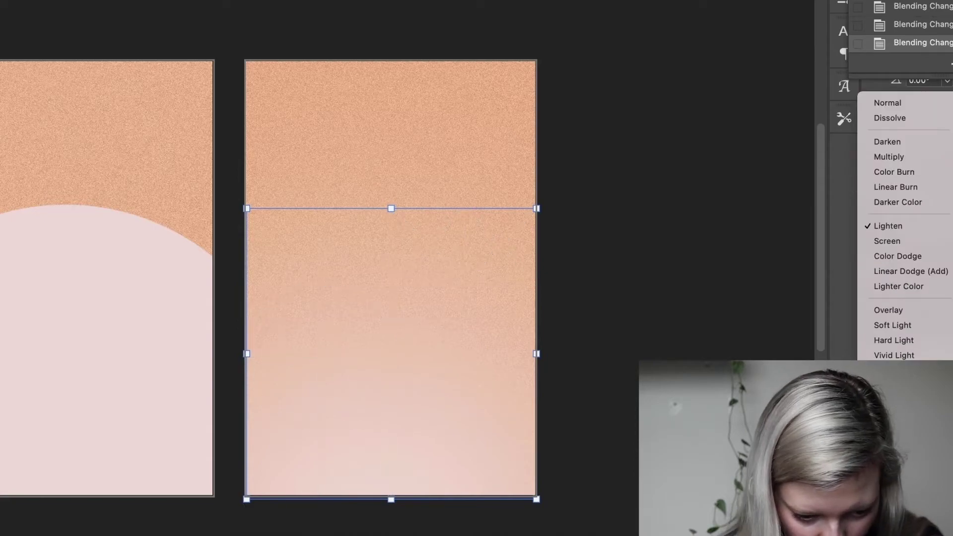
{"action": "left_click", "coordinate": [888, 465]}
{"action": "key", "text": "5"}
{"action": "left_click", "coordinate": [776, 139]}
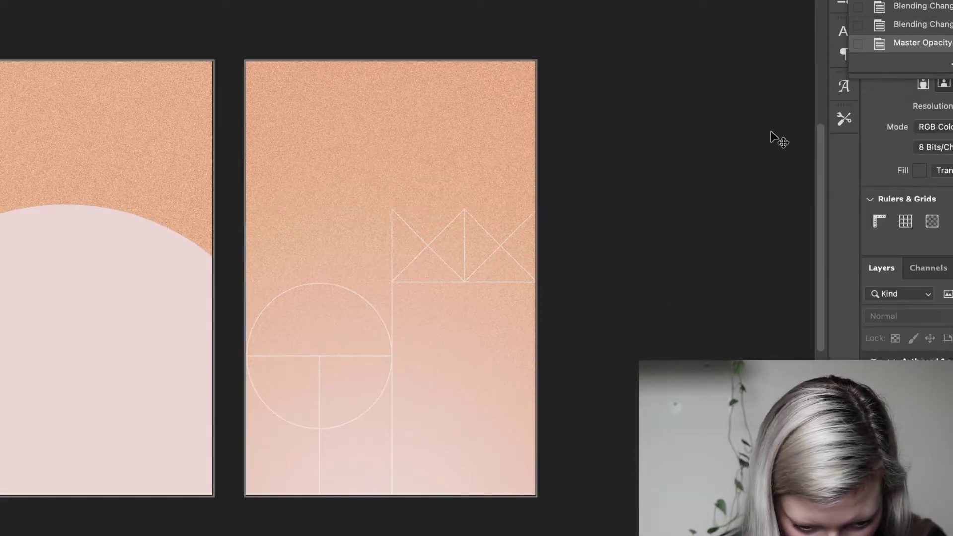
Step: Place the pink cloud shape enlarged, running off the gradient artboard's left edge, and reduce its opacity
{"action": "scroll", "coordinate": [411, 227], "scroll_direction": "up", "scroll_amount": 2}
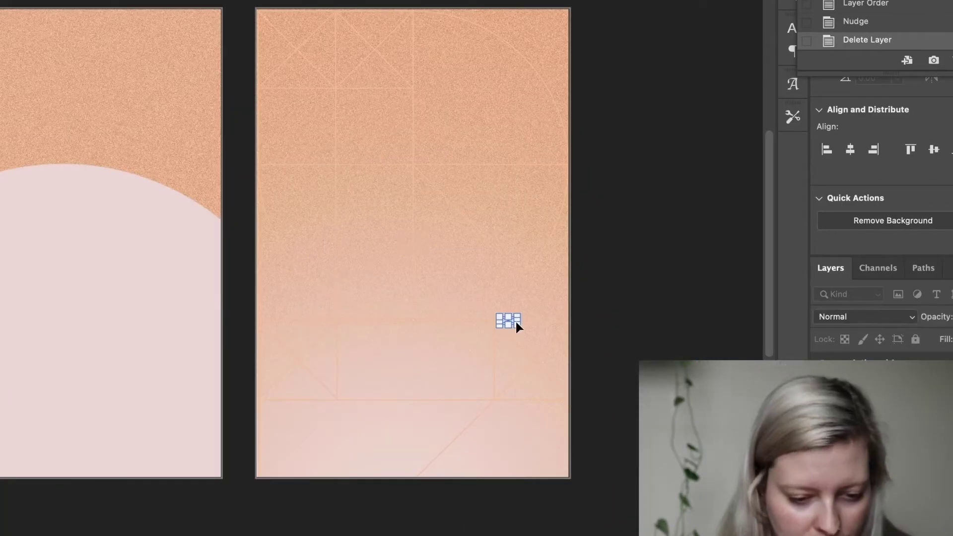
{"action": "left_click_drag", "start_coordinate": [515, 320], "coordinate": [397, 271]}
{"action": "left_click_drag", "start_coordinate": [273, 197], "coordinate": [364, 198]}
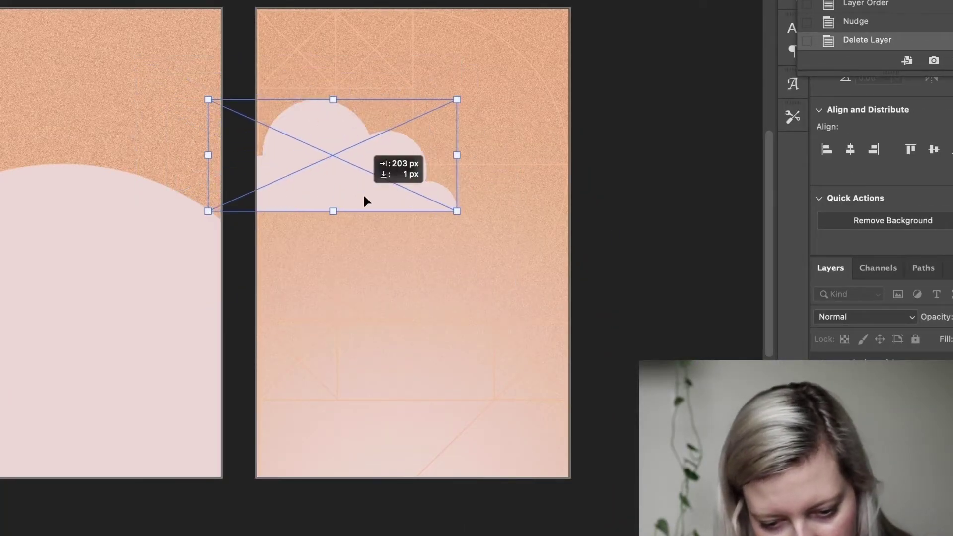
{"action": "key", "text": "Return"}
{"action": "left_click", "coordinate": [950, 317]}
{"action": "left_click_drag", "start_coordinate": [949, 335], "coordinate": [943, 336]}
{"action": "left_click_drag", "start_coordinate": [437, 164], "coordinate": [415, 197]}
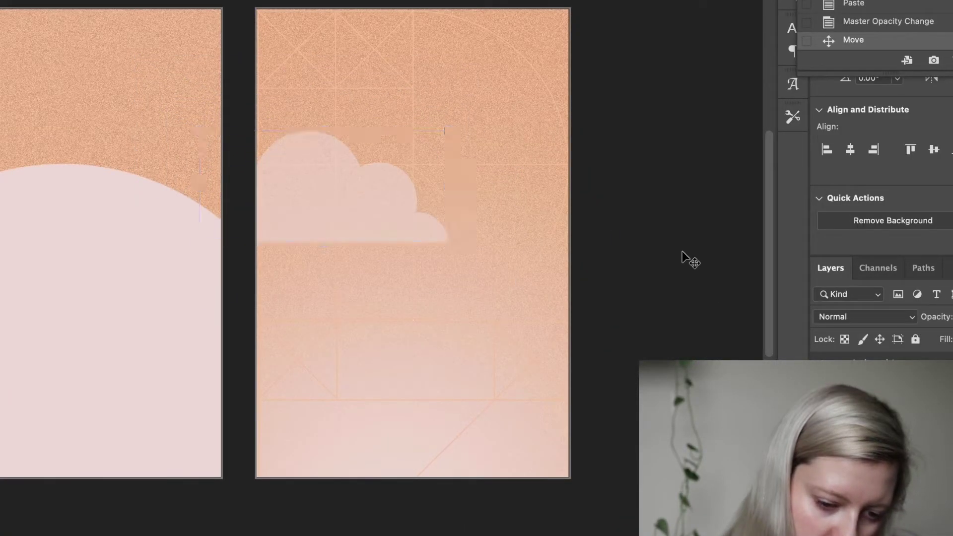
{"action": "left_click", "coordinate": [685, 257]}
Step: Scale the cloud shape down to about 80% while keeping its upper-left corner in place
{"action": "left_click", "coordinate": [343, 209]}
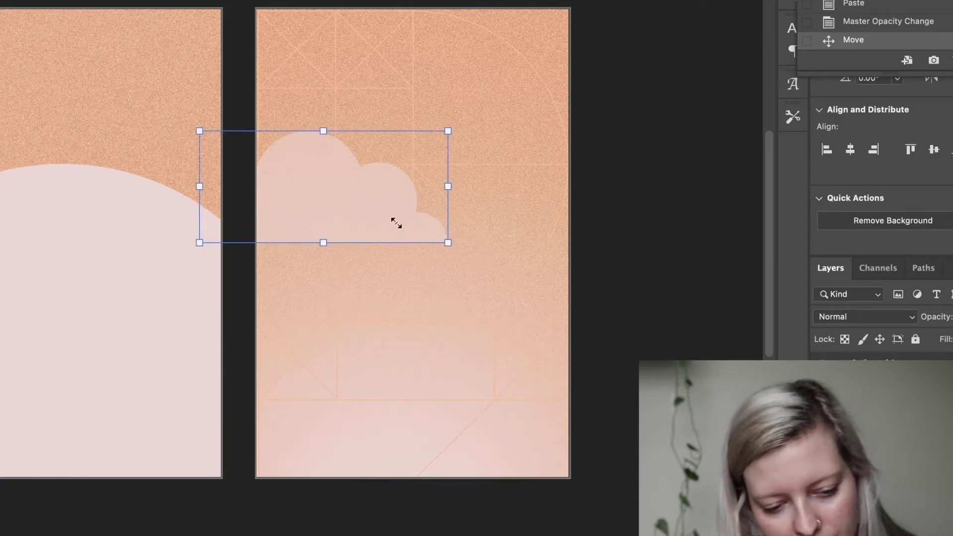
{"action": "left_click_drag", "start_coordinate": [478, 256], "coordinate": [428, 233]}
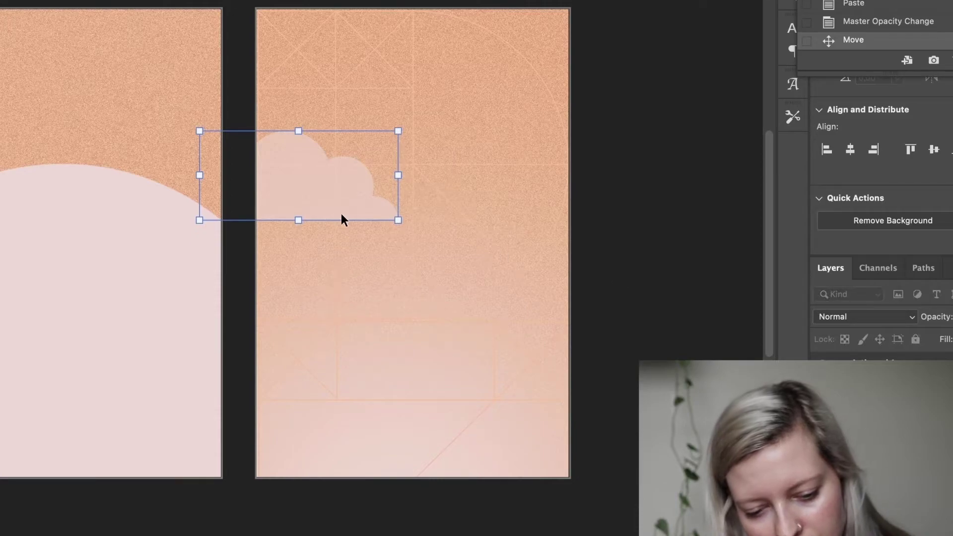
{"action": "key", "text": "Return"}
{"action": "left_click", "coordinate": [680, 336]}
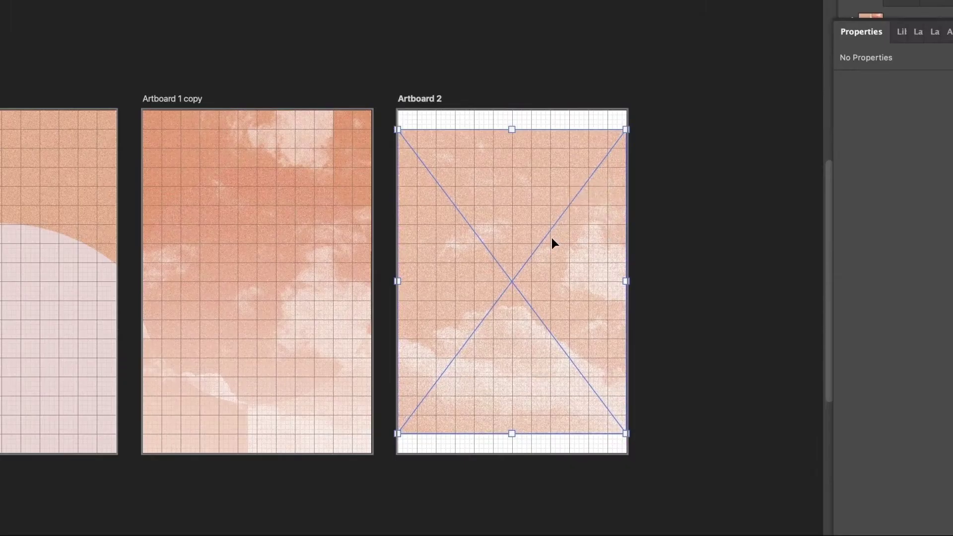
Step: Scale the cloud image to cover Artboard 2, and put that artboard in place of the deleted Artboard 1 copy
{"action": "left_click_drag", "start_coordinate": [510, 434], "coordinate": [510, 457]}
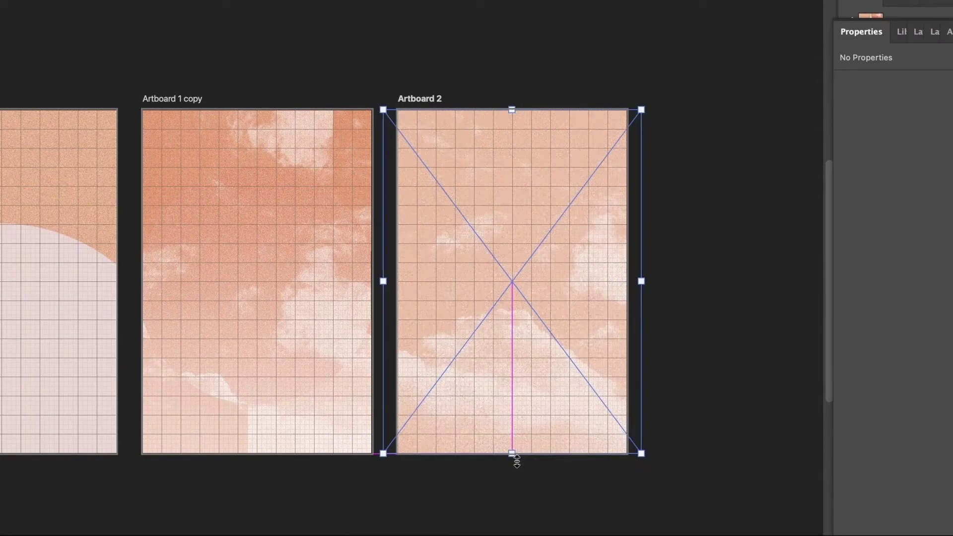
{"action": "key", "text": "Return"}
{"action": "left_click", "coordinate": [194, 100]}
{"action": "key", "text": "Delete"}
{"action": "left_click_drag", "start_coordinate": [419, 98], "coordinate": [164, 98]}
Step: Draw a large circle over the cloud image in the middle of Artboard 2
{"action": "key", "text": "u"}
{"action": "left_click_drag", "start_coordinate": [171, 201], "coordinate": [356, 380]}
Step: Clear away the surplus panels, such as Swatches and Tool Presets, and restore a workspace with Properties above Layers
{"action": "left_click", "coordinate": [932, 32]}
{"action": "left_click", "coordinate": [932, 32]}
{"action": "left_click", "coordinate": [932, 31]}
{"action": "left_click", "coordinate": [826, 32]}
{"action": "left_click", "coordinate": [939, 32]}
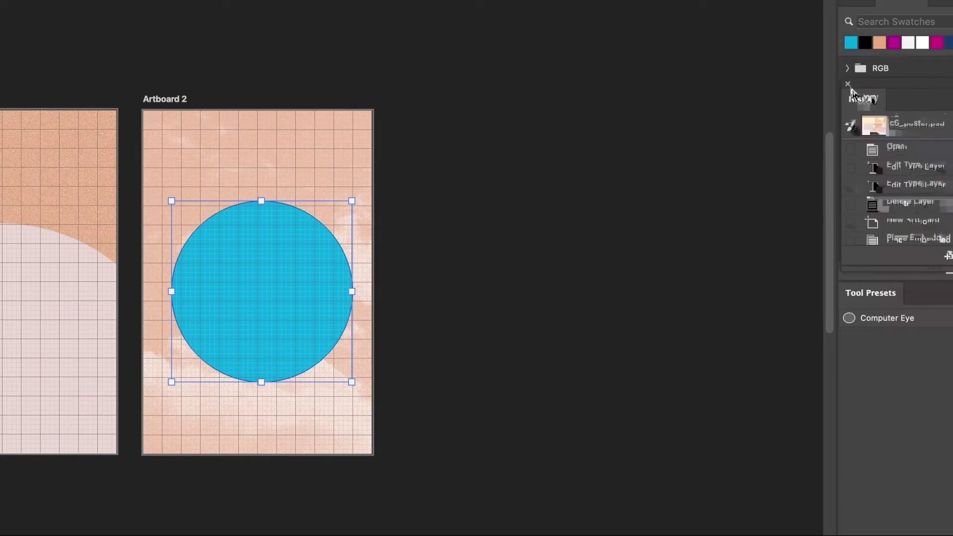
{"action": "left_click_drag", "start_coordinate": [865, 292], "coordinate": [764, 298]}
{"action": "left_click", "coordinate": [432, 0]}
{"action": "left_click", "coordinate": [749, 48]}
{"action": "left_click", "coordinate": [268, 98]}
{"action": "key", "text": "Escape"}
Step: Nudge the circle up and clip a copy of the cloud image, rotated 180°, to it
{"action": "mouse_move", "coordinate": [493, 287]}
{"action": "left_mouse_down"}
{"action": "mouse_move", "coordinate": [472, 276]}
{"action": "mouse_move", "coordinate": [497, 309]}
{"action": "mouse_move", "coordinate": [494, 279]}
{"action": "left_mouse_up"}
{"action": "left_click", "coordinate": [947, 447]}
{"action": "key", "text": "ctrl+j"}
{"action": "left_click_drag", "start_coordinate": [947, 446], "coordinate": [918, 418]}
{"action": "key", "text": "ctrl+alt+g"}
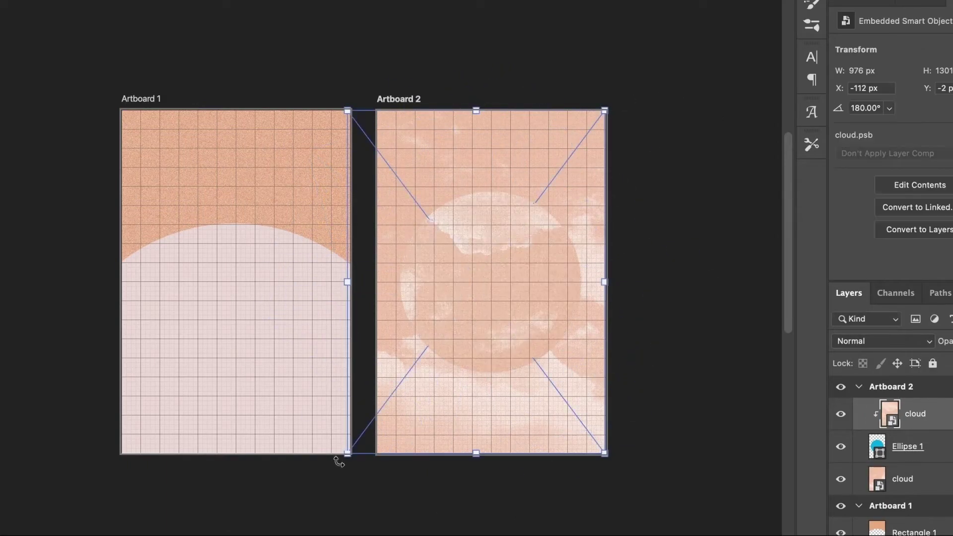
{"action": "left_click", "coordinate": [742, 358]}
Step: Enlarge the Ellipse 1 circle to about 798 px across and move it slightly down
{"action": "left_click", "coordinate": [947, 447]}
{"action": "key", "text": "ctrl+t"}
{"action": "left_click_drag", "start_coordinate": [491, 181], "coordinate": [499, 159]}
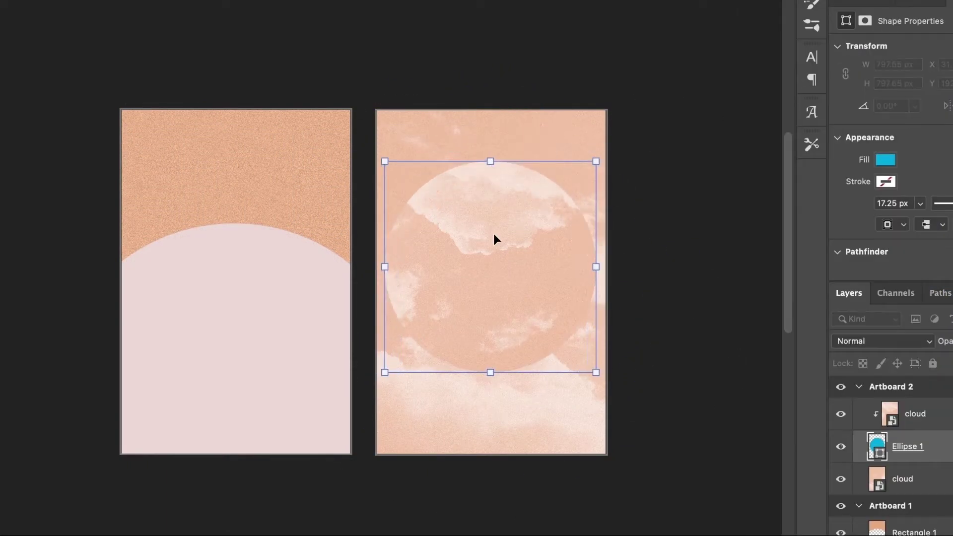
{"action": "left_click_drag", "start_coordinate": [495, 238], "coordinate": [496, 253]}
{"action": "left_click", "coordinate": [661, 297]}
Step: Add the text "bee's knees" over the circle at 1000 pt and enlarge its text box to the artboard's right edge
{"action": "key", "text": "t"}
{"action": "left_click_drag", "start_coordinate": [411, 188], "coordinate": [570, 367]}
{"action": "type", "text": "bee's knees"}
{"action": "key", "text": "ctrl+a"}
{"action": "left_click", "coordinate": [868, 198]}
{"action": "type", "text": "1000"}
{"action": "key", "text": "Return"}
{"action": "left_click_drag", "start_coordinate": [568, 276], "coordinate": [605, 276]}
{"action": "left_click_drag", "start_coordinate": [604, 367], "coordinate": [611, 384]}
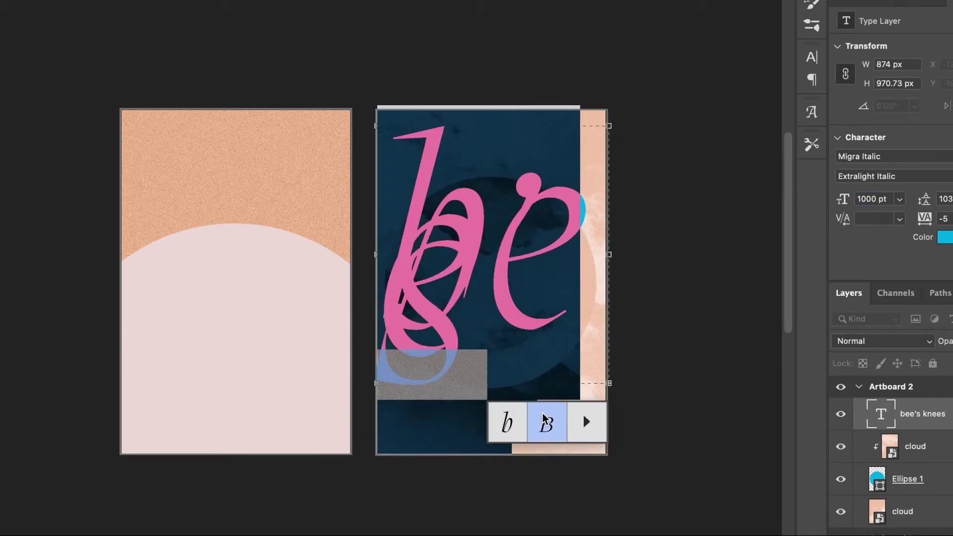
Step: Widen the "bee's knees" text box to about 1303 px and reduce its type size to 490 pt
{"action": "left_click", "coordinate": [871, 198]}
{"action": "type", "text": "870"}
{"action": "key", "text": "Return"}
{"action": "type", "text": "600"}
{"action": "key", "text": "Return"}
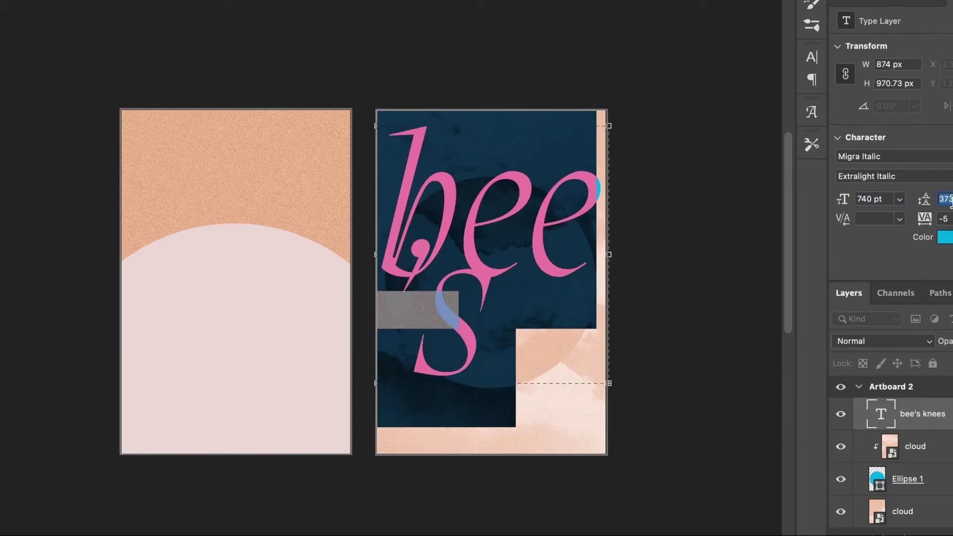
{"action": "left_click_drag", "start_coordinate": [615, 254], "coordinate": [722, 255]}
{"action": "key", "text": "shift+Down"}
{"action": "key", "text": "shift+Down"}
{"action": "key", "text": "shift+Down"}
{"action": "key", "text": "shift+Down"}
{"action": "key", "text": "shift+Down"}
{"action": "key", "text": "shift+Down"}
{"action": "key", "text": "shift+Down"}
{"action": "key", "text": "shift+Down"}
{"action": "key", "text": "shift+Down"}
{"action": "key", "text": "shift+Down"}
{"action": "key", "text": "shift+Down"}
{"action": "key", "text": "shift+Down"}
{"action": "key", "text": "shift+Down"}
{"action": "key", "text": "shift+Down"}
{"action": "key", "text": "shift+Down"}
{"action": "key", "text": "shift+Down"}
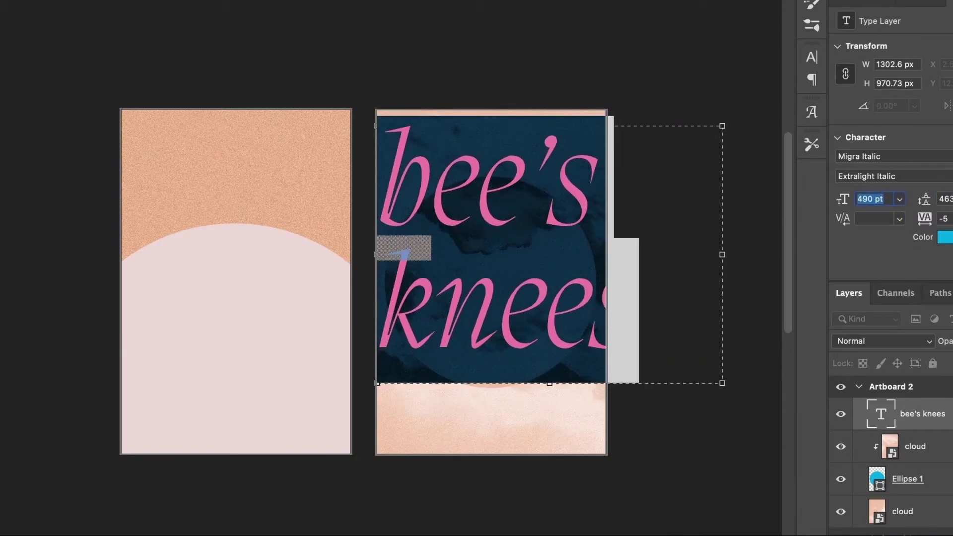
Step: Narrow the "bee's knees" box to about 959 px, set white 440 pt type with 375 pt leading, and move it to the poster's bottom
{"action": "left_click_drag", "start_coordinate": [476, 179], "coordinate": [472, 230]}
{"action": "left_click_drag", "start_coordinate": [720, 304], "coordinate": [632, 297]}
{"action": "key", "text": "shift+Left"}
{"action": "key", "text": "shift+Left"}
{"action": "key", "text": "shift+Left"}
{"action": "key", "text": "shift+Left"}
{"action": "key", "text": "shift+Down"}
{"action": "key", "text": "shift+Down"}
{"action": "key", "text": "shift+Down"}
{"action": "key", "text": "shift+Down"}
{"action": "key", "text": "shift+Down"}
{"action": "key", "text": "shift+Down"}
{"action": "key", "text": "shift+Down"}
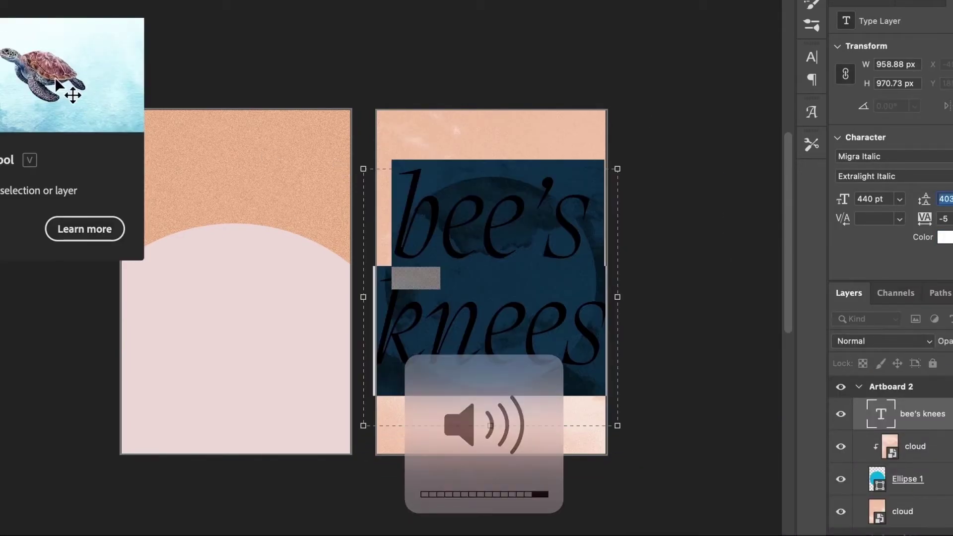
{"action": "left_click", "coordinate": [669, 220]}
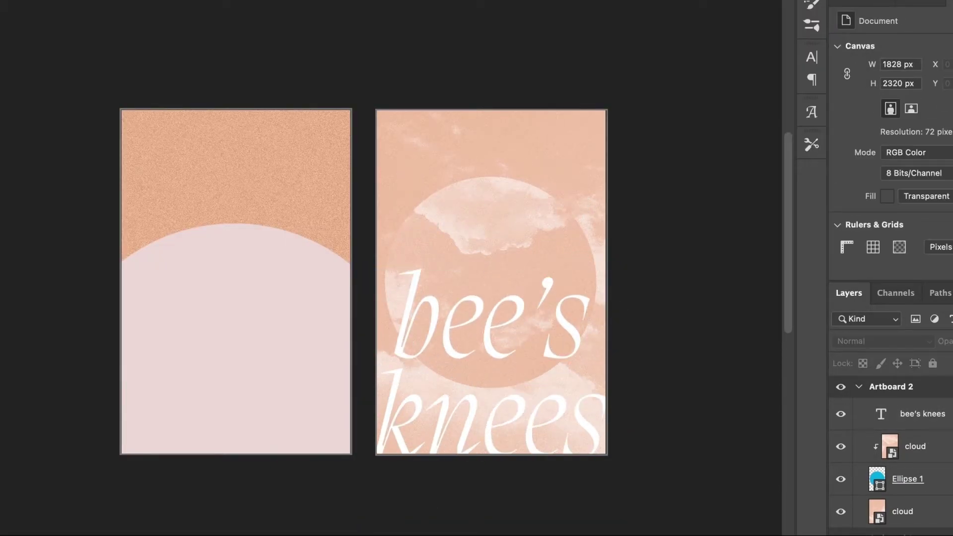
Step: Try a starburst outline pasted as pixels in the poster's upper-left corner, with a white Color Overlay and about 518 px across
{"action": "key", "text": "ctrl+v"}
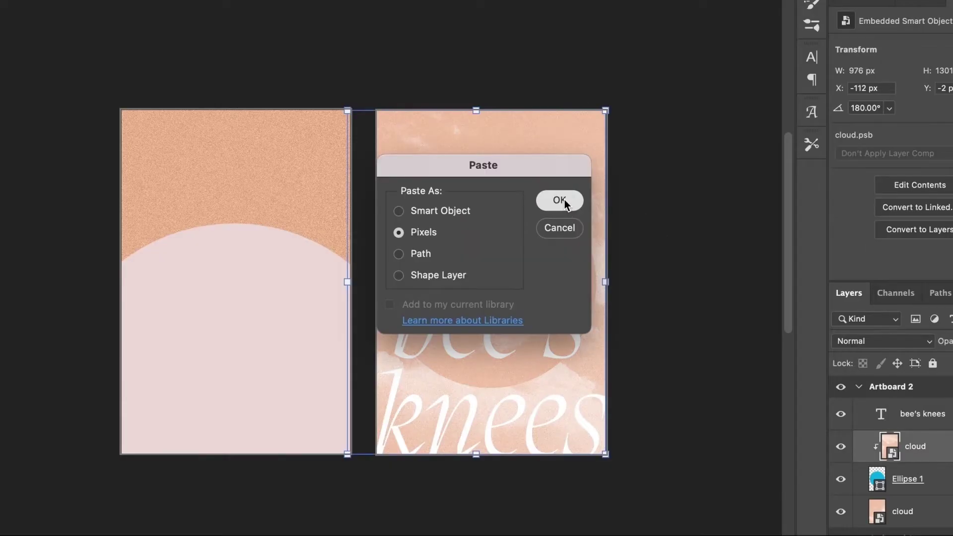
{"action": "left_click", "coordinate": [564, 198]}
{"action": "left_click_drag", "start_coordinate": [616, 151], "coordinate": [627, 141]}
{"action": "left_click_drag", "start_coordinate": [588, 231], "coordinate": [458, 188]}
{"action": "left_click", "coordinate": [931, 511]}
{"action": "left_click", "coordinate": [935, 467]}
{"action": "left_click", "coordinate": [792, 266]}
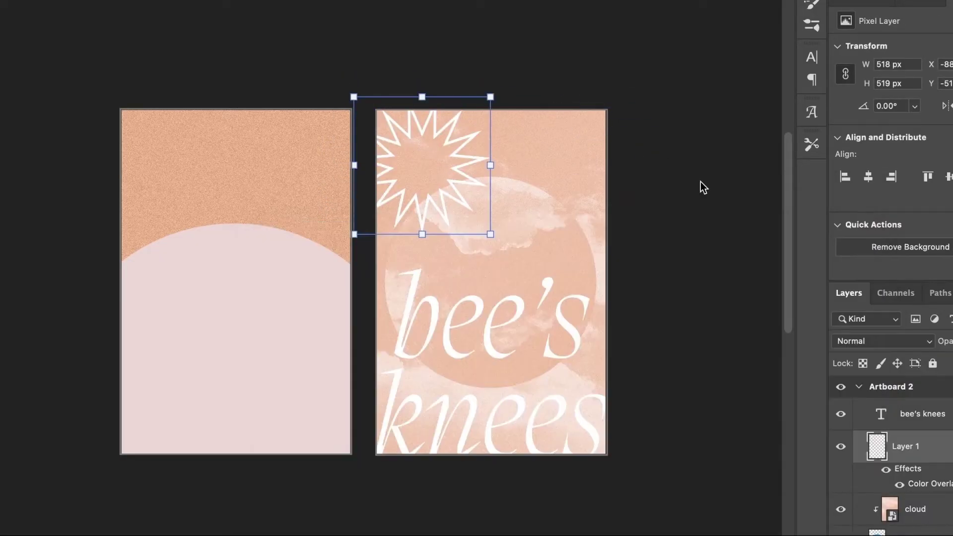
{"action": "left_click", "coordinate": [671, 280]}
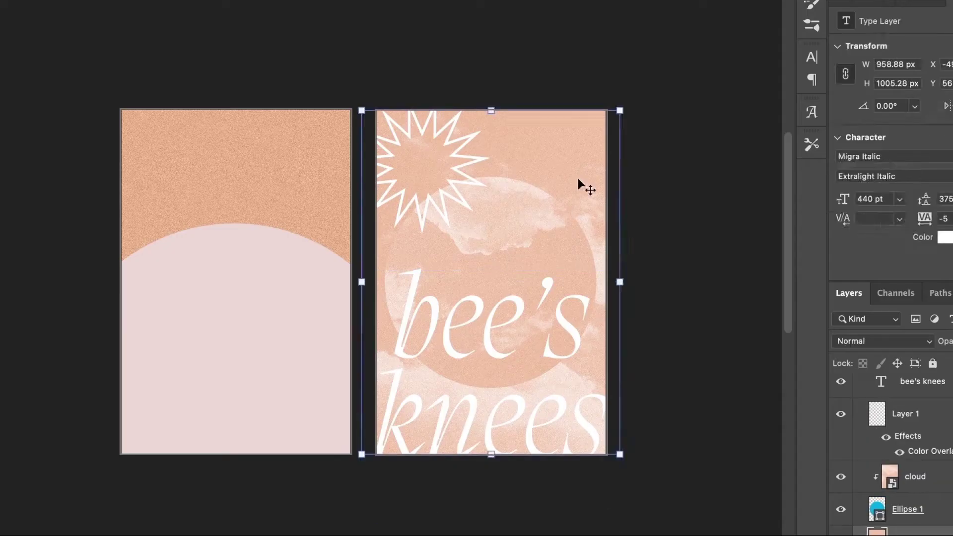
Step: Try the red arch outline from Illustrator pasted as pixels, about 357 × 1143 px, layered above the clipped cloud and below the lettering
{"action": "key", "text": "ctrl+v"}
{"action": "left_click_drag", "start_coordinate": [501, 314], "coordinate": [490, 423]}
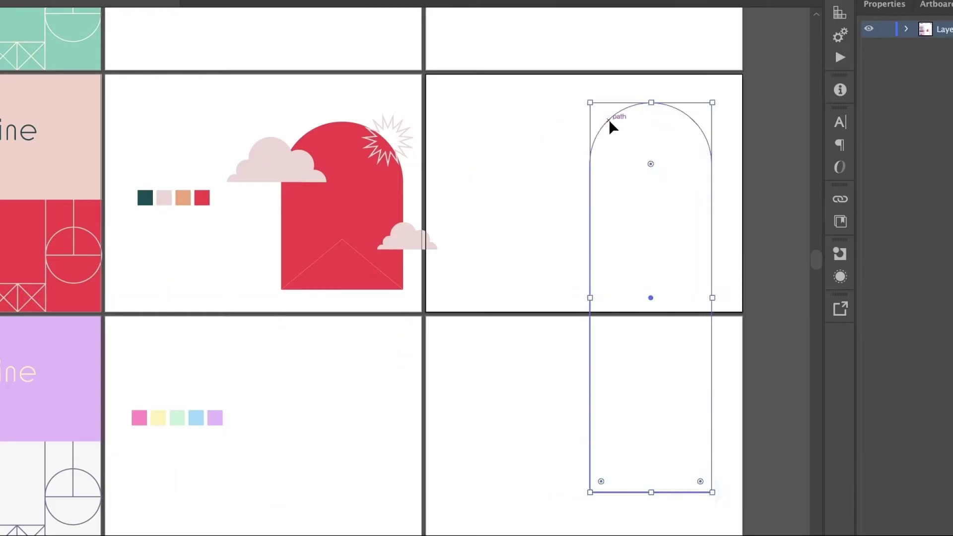
{"action": "left_click_drag", "start_coordinate": [387, 140], "coordinate": [620, 281]}
{"action": "left_click", "coordinate": [546, 214]}
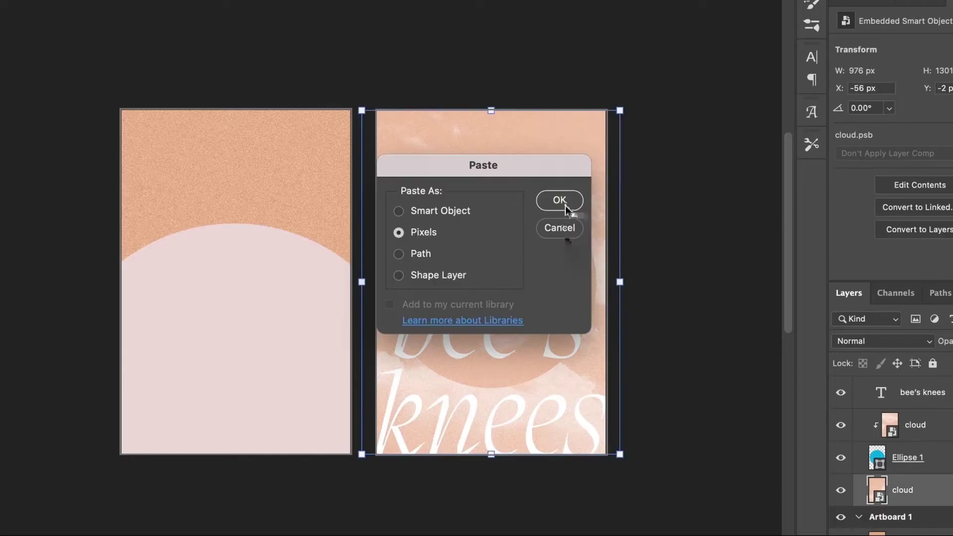
{"action": "left_click", "coordinate": [564, 207]}
{"action": "left_click_drag", "start_coordinate": [487, 308], "coordinate": [451, 404]}
{"action": "left_click_drag", "start_coordinate": [491, 276], "coordinate": [532, 295]}
{"action": "key", "text": "Return"}
{"action": "left_click_drag", "start_coordinate": [902, 510], "coordinate": [901, 429]}
{"action": "left_click", "coordinate": [694, 223]}
{"action": "left_click", "coordinate": [928, 446]}
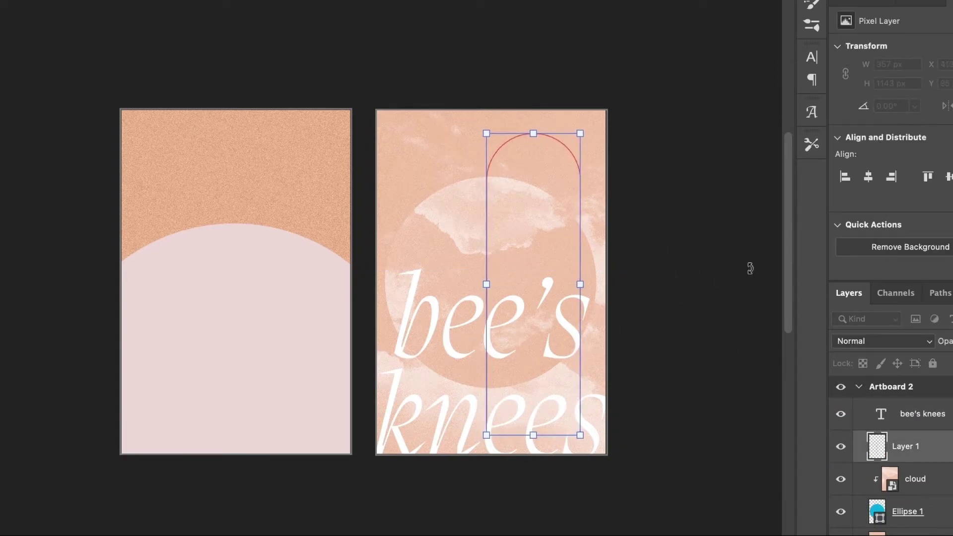
Step: Replace the pasted arch with a narrower red outline about 249 × 1148 px over the circle's right side, layered below the lettering
{"action": "left_click", "coordinate": [931, 442], "text": "ctrl"}
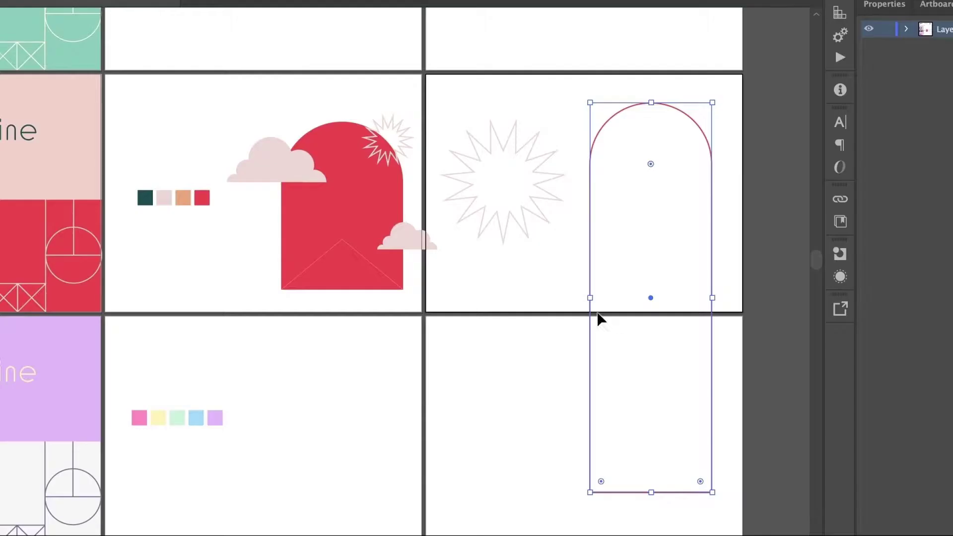
{"action": "scroll", "coordinate": [602, 319], "scroll_direction": "down", "scroll_amount": 5}
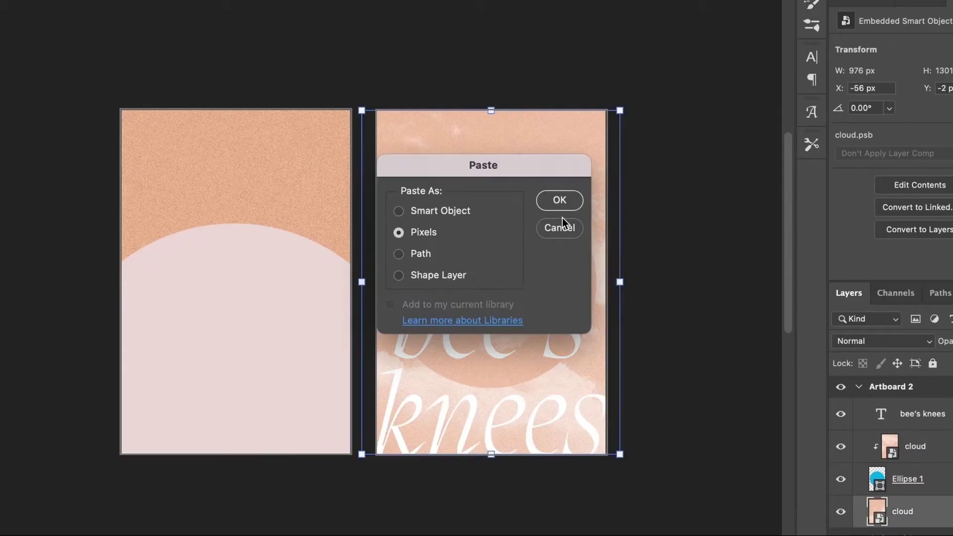
{"action": "left_click", "coordinate": [557, 198]}
{"action": "left_click_drag", "start_coordinate": [503, 241], "coordinate": [555, 133]}
{"action": "key", "text": "Return"}
{"action": "left_click", "coordinate": [920, 515]}
{"action": "left_click", "coordinate": [920, 515], "text": "ctrl"}
{"action": "left_click_drag", "start_coordinate": [903, 511], "coordinate": [903, 447]}
{"action": "left_click", "coordinate": [705, 456]}
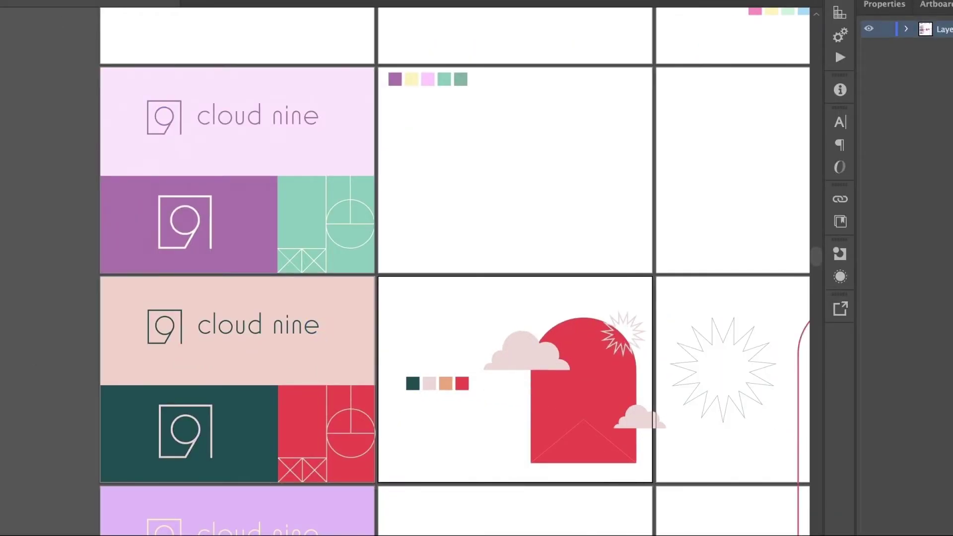
Step: Bring a pale pink filled starburst from Illustrator as pixels, about 394 px across, into the poster's upper left
{"action": "left_click_drag", "start_coordinate": [714, 283], "coordinate": [361, 210]}
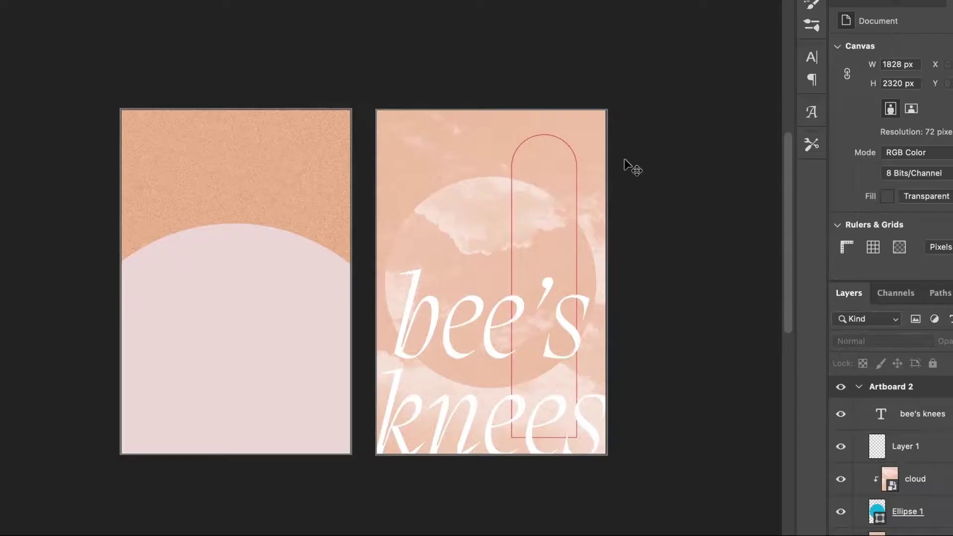
{"action": "key", "text": "ctrl+v"}
{"action": "left_click_drag", "start_coordinate": [489, 281], "coordinate": [470, 168]}
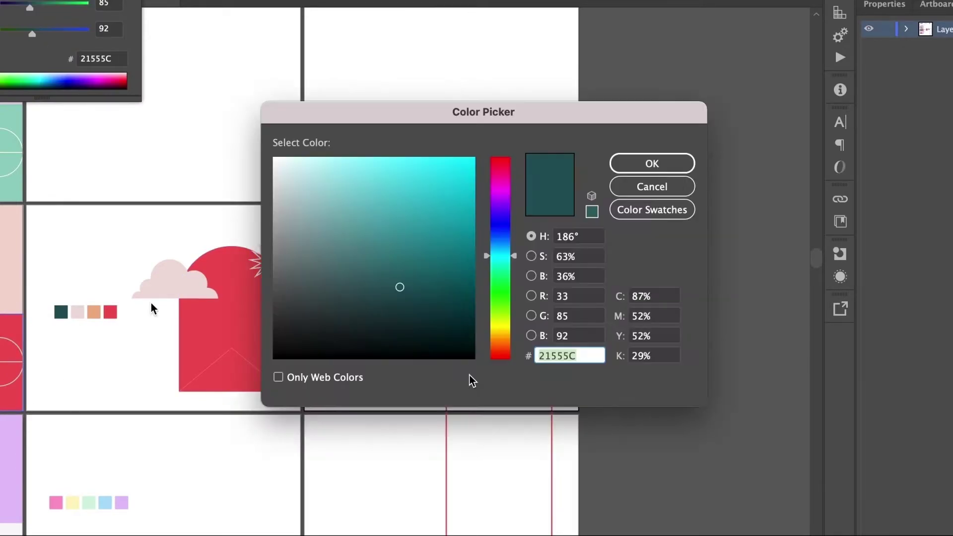
{"action": "key", "text": "Return"}
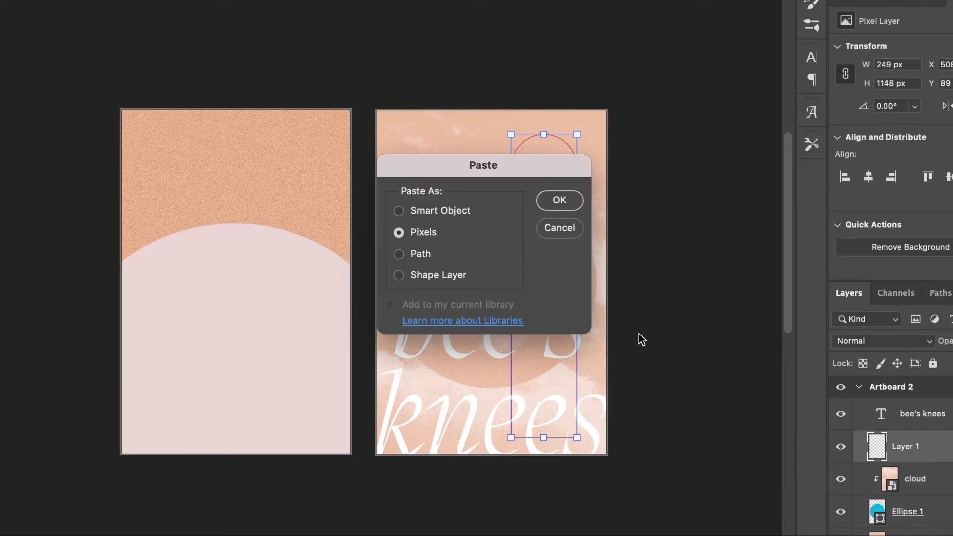
{"action": "key", "text": "Return"}
{"action": "left_click_drag", "start_coordinate": [475, 253], "coordinate": [486, 234]}
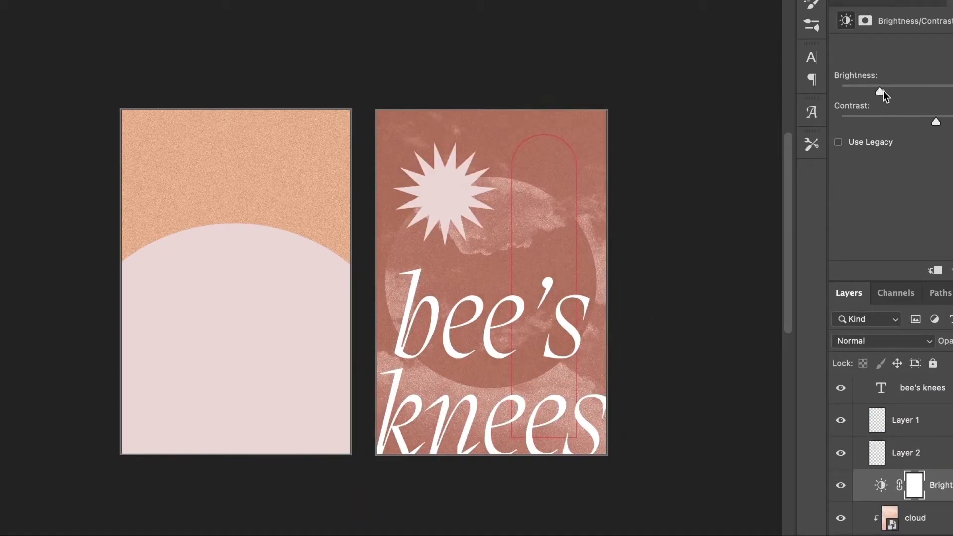
Step: Darken the cloud background by lowering the Brightness/Contrast adjustment's brightness to its minimum
{"action": "mouse_move", "coordinate": [883, 91]}
{"action": "left_mouse_down"}
{"action": "mouse_move", "coordinate": [839, 90]}
{"action": "mouse_move", "coordinate": [898, 94]}
{"action": "left_mouse_up"}
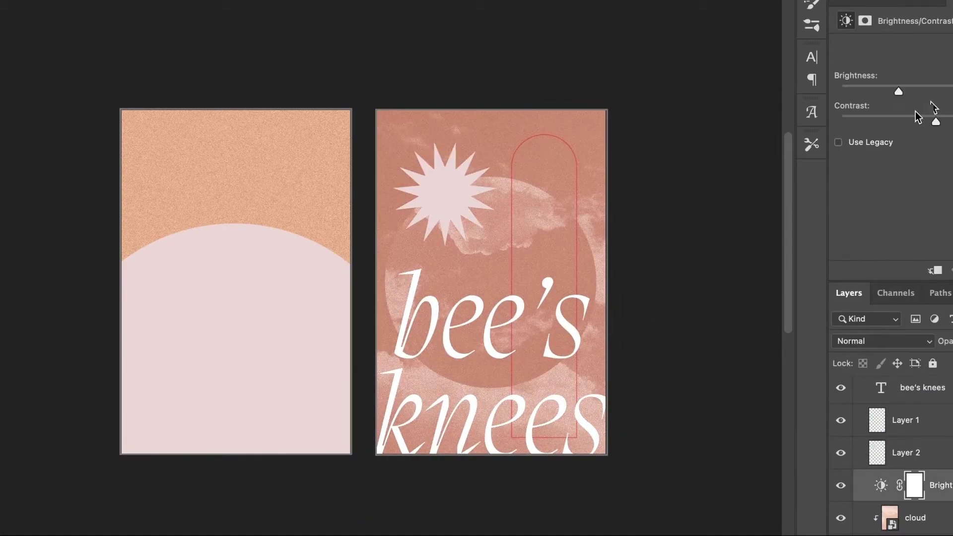
{"action": "left_click_drag", "start_coordinate": [898, 92], "coordinate": [801, 90]}
{"action": "left_click", "coordinate": [651, 110]}
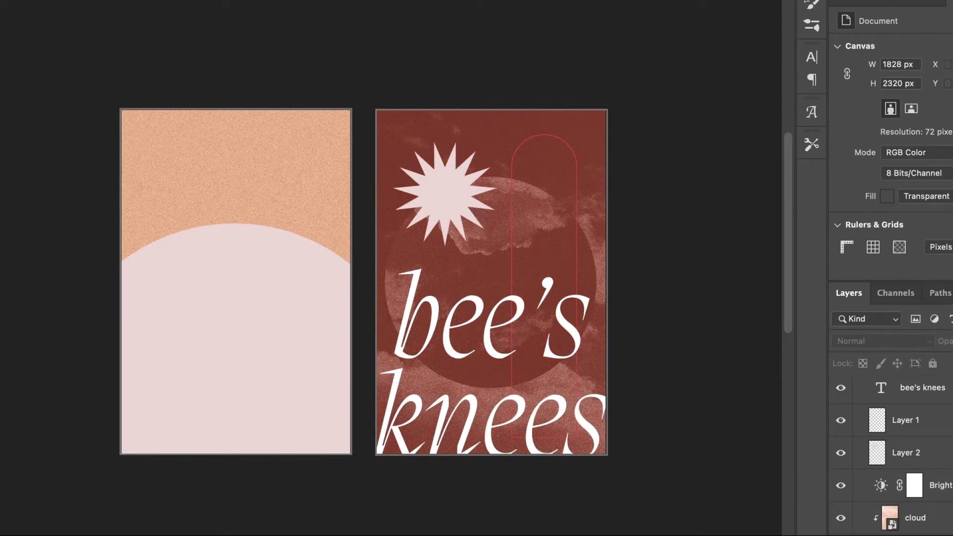
Step: Try a white Color Overlay on the arch outline
{"action": "left_click", "coordinate": [544, 208]}
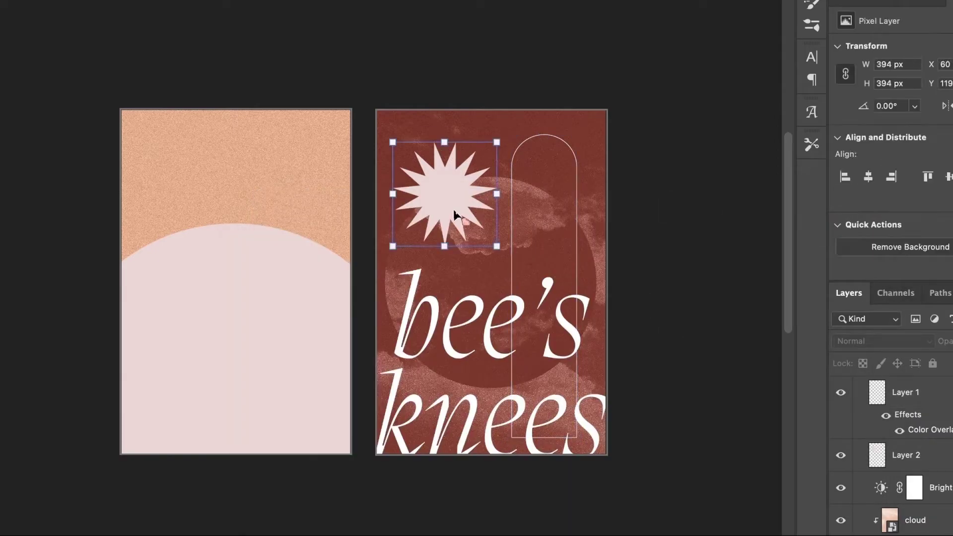
{"action": "left_click", "coordinate": [687, 287]}
{"action": "key", "text": "super+z"}
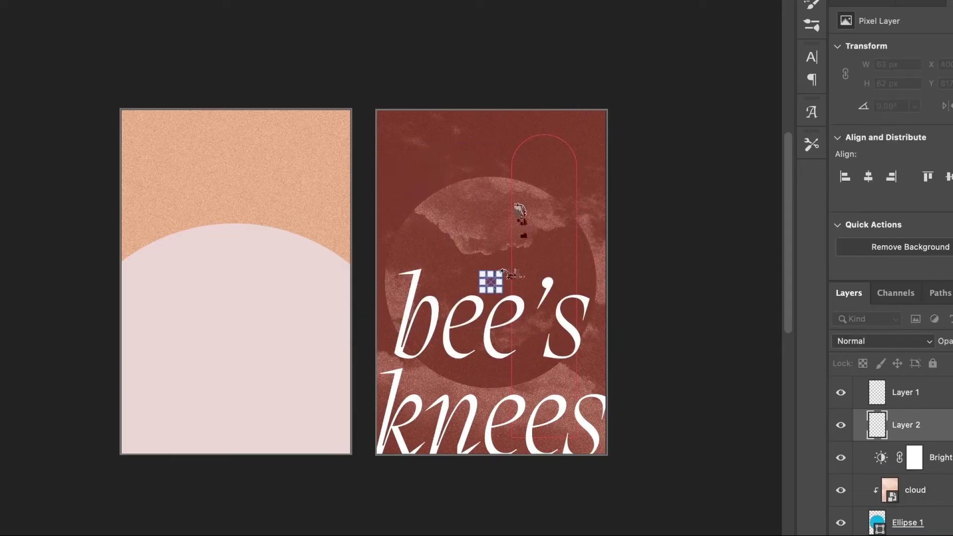
Step: Enlarge the small pasted starburst outline and place it in the poster's upper left above "bee's"
{"action": "left_click_drag", "start_coordinate": [490, 280], "coordinate": [640, 135]}
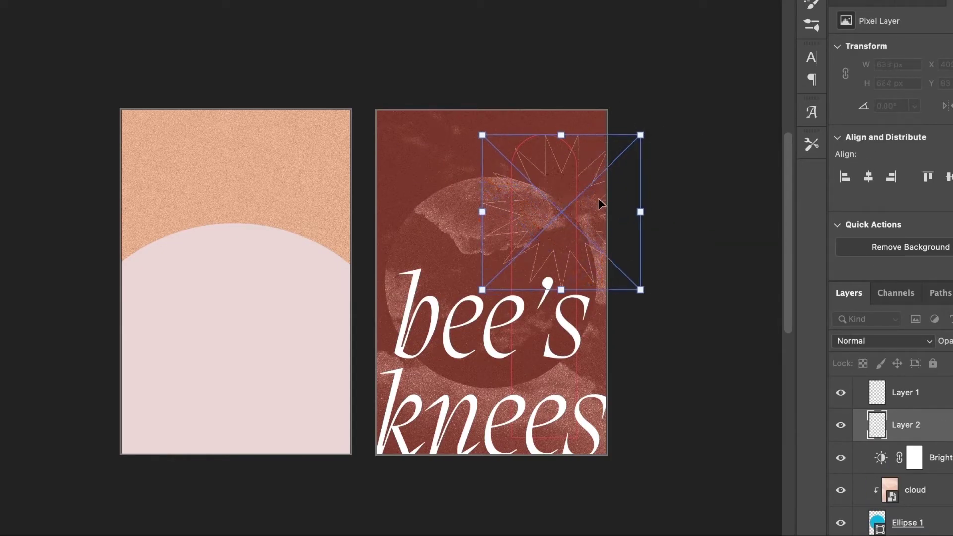
{"action": "left_click_drag", "start_coordinate": [598, 199], "coordinate": [454, 131]}
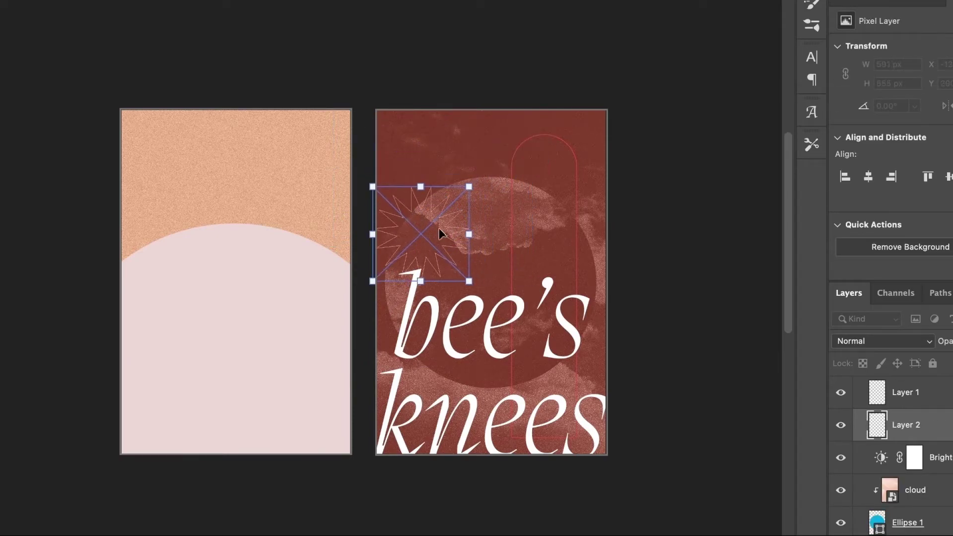
{"action": "left_click", "coordinate": [664, 162]}
Step: Add a Hue/Saturation adjustment above the clipped cloud image and shift the background's hue to pink
{"action": "left_click", "coordinate": [893, 489]}
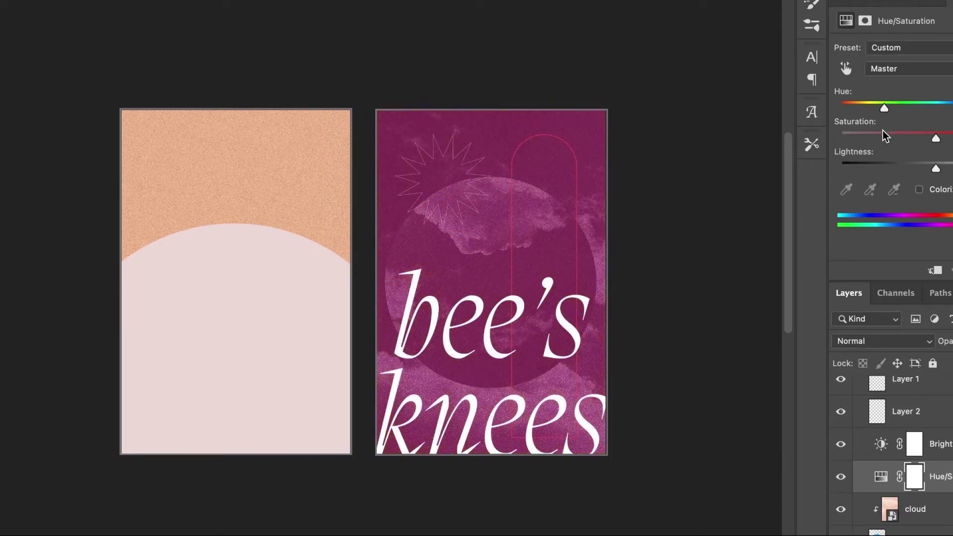
{"action": "left_click_drag", "start_coordinate": [885, 135], "coordinate": [952, 154]}
{"action": "left_click_drag", "start_coordinate": [951, 104], "coordinate": [902, 106]}
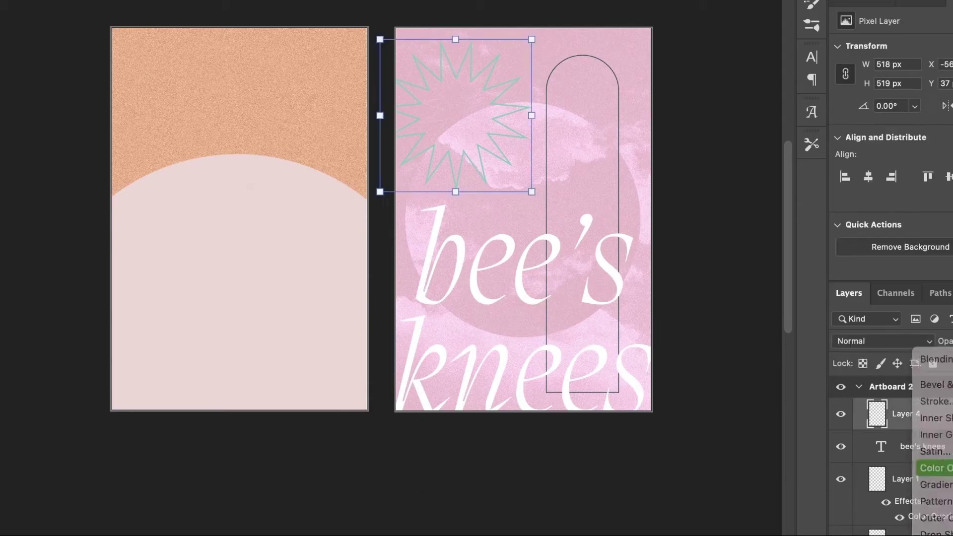
Step: Give the starburst outline a red Color Overlay and place it in the poster's lower-left corner
{"action": "left_click", "coordinate": [914, 466]}
{"action": "left_click", "coordinate": [850, 231]}
{"action": "left_click_drag", "start_coordinate": [496, 127], "coordinate": [461, 355]}
Step: Try splitting the lettering into separate "bee's" and "knees" text layers in the upper poster, with "knees" at 415 pt
{"action": "left_click_drag", "start_coordinate": [501, 292], "coordinate": [529, 206]}
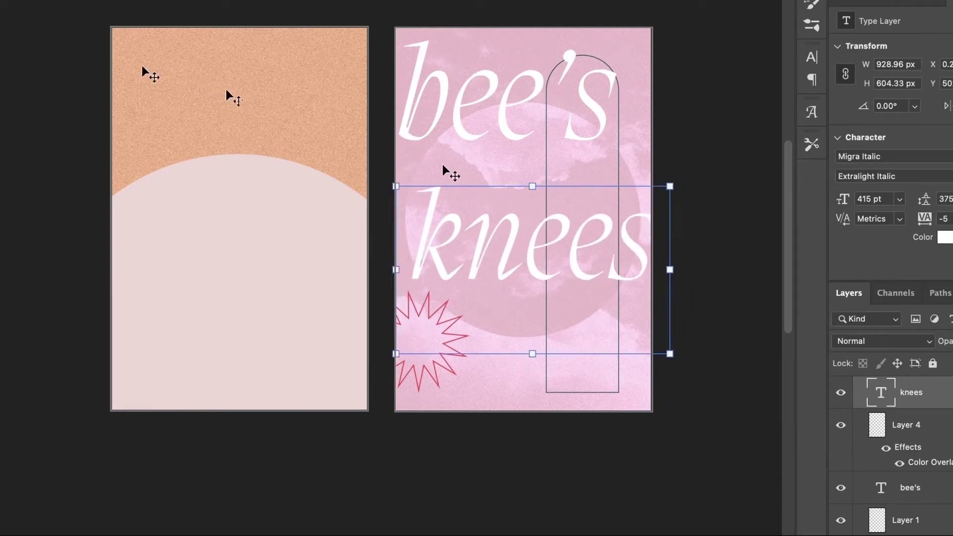
{"action": "left_click", "coordinate": [463, 134]}
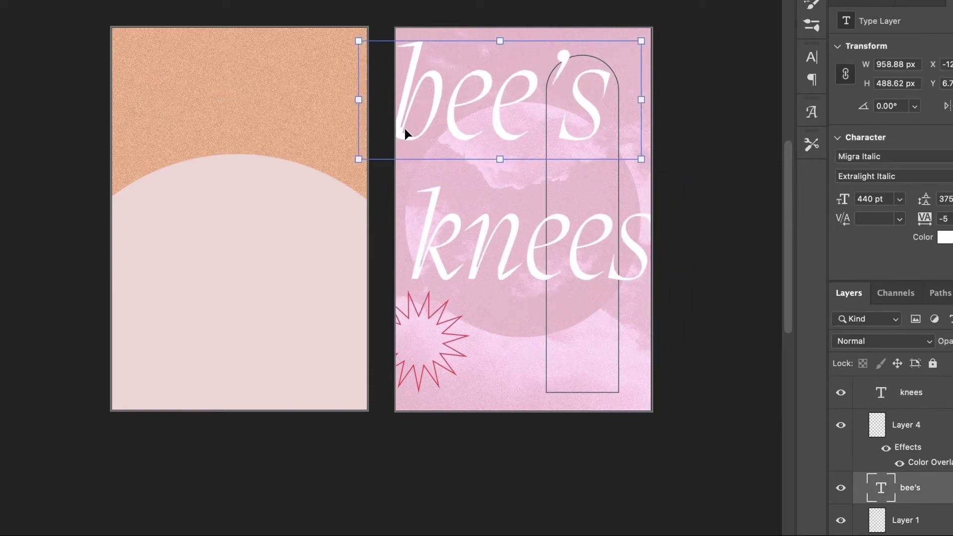
{"action": "left_click", "coordinate": [624, 370]}
{"action": "left_click_drag", "start_coordinate": [620, 214], "coordinate": [620, 242]}
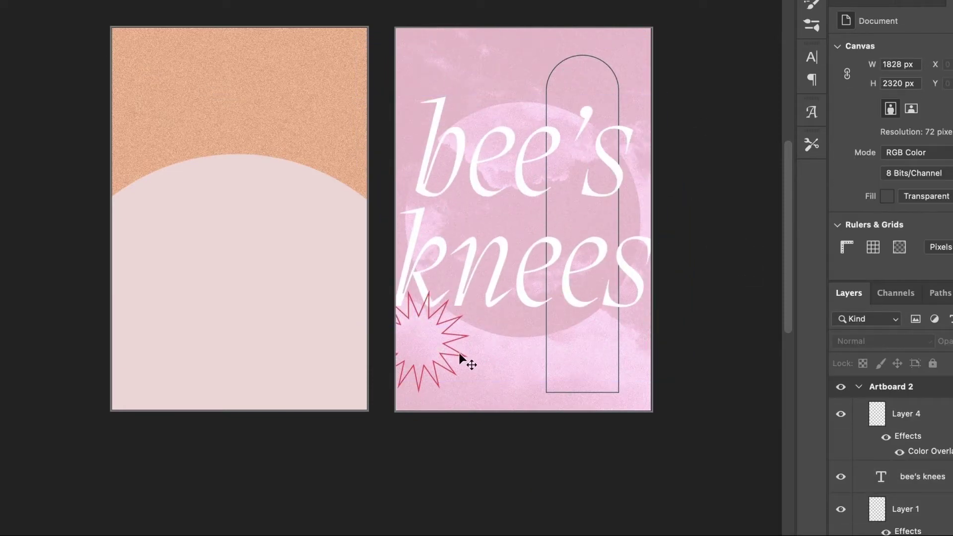
Step: Enlarge the red starburst to 411 px and position it running off the poster's lower-left corner
{"action": "left_click_drag", "start_coordinate": [464, 362], "coordinate": [576, 377]}
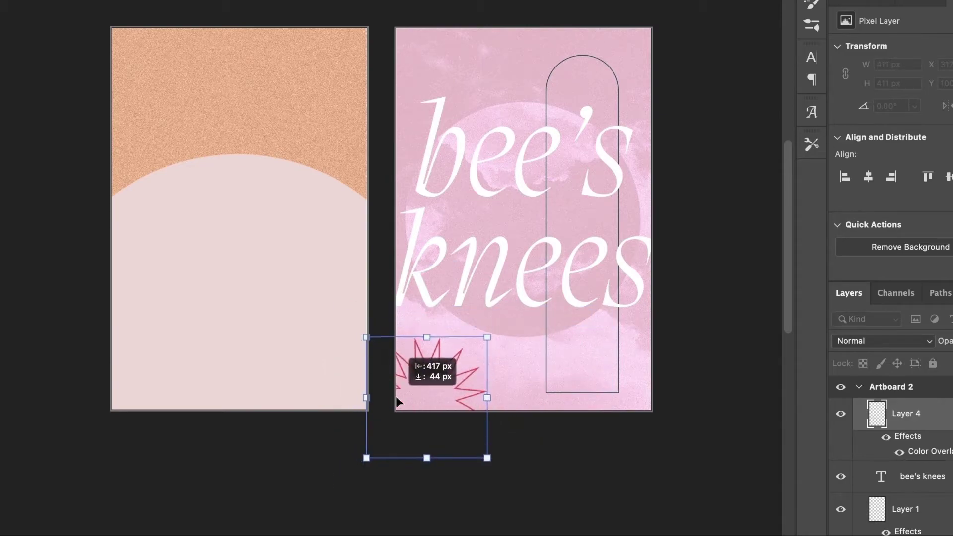
{"action": "left_click_drag", "start_coordinate": [395, 397], "coordinate": [385, 392]}
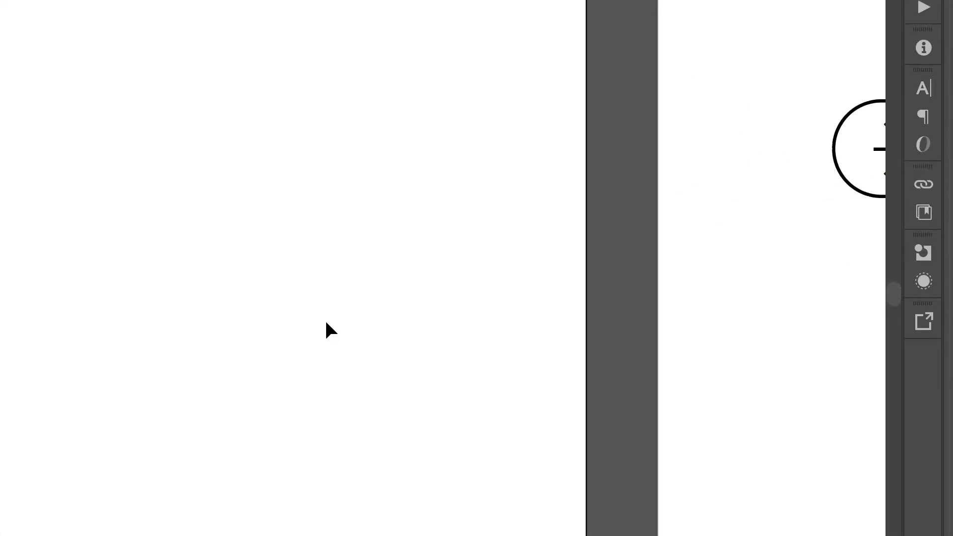
Step: In Illustrator, place the pale blue line pattern along the blank artboard's left edge and dismiss the save prompt
{"action": "left_click_drag", "start_coordinate": [326, 330], "coordinate": [311, 454]}
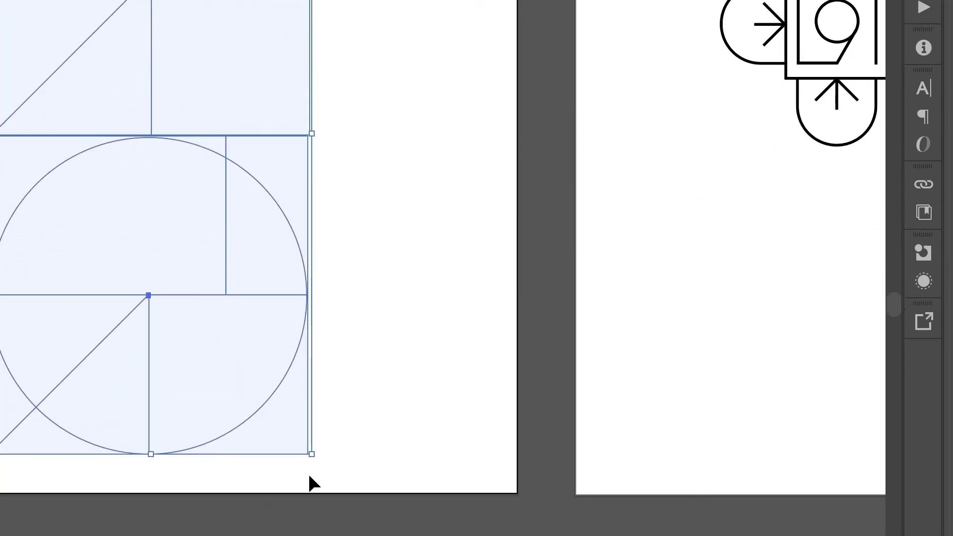
{"action": "left_click", "coordinate": [405, 353]}
{"action": "key", "text": "ctrl+alt+0"}
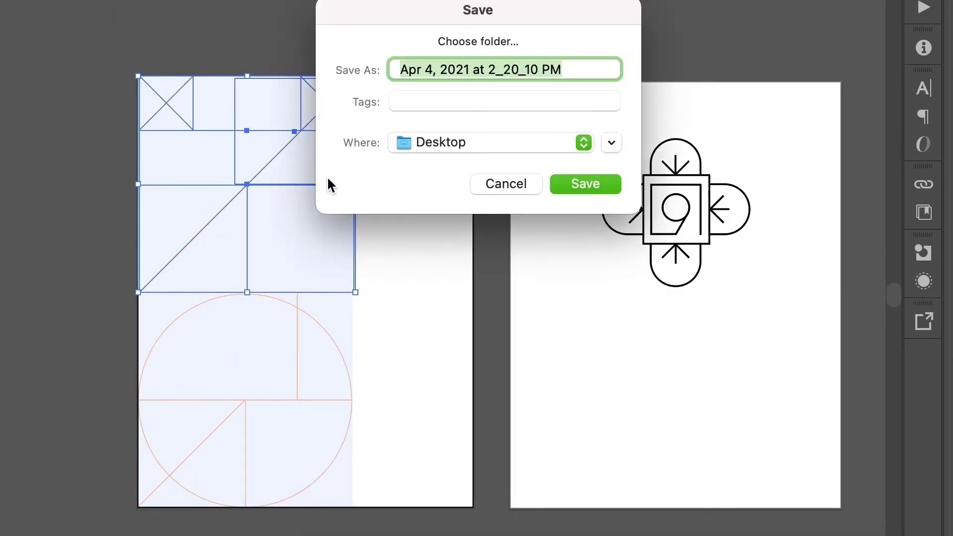
{"action": "left_click", "coordinate": [504, 183]}
Step: Move the pattern's upper square block down in front of the circle, covering the circle's upper half
{"action": "right_click", "coordinate": [327, 199]}
{"action": "left_click", "coordinate": [595, 490]}
{"action": "left_click_drag", "start_coordinate": [246, 184], "coordinate": [245, 281]}
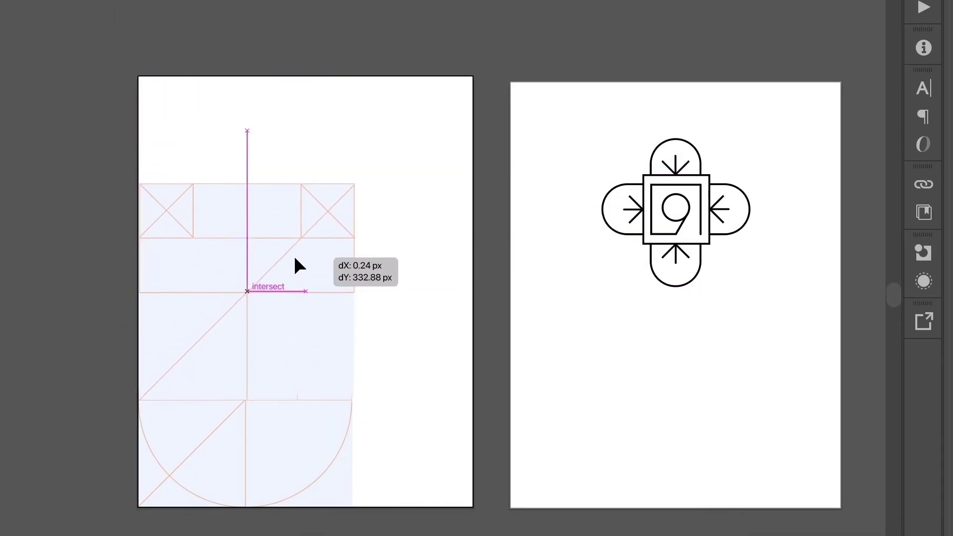
Step: Rotate the whole line pattern 180° and enlarge it to the artboard's full width, aligned to the bottom edge
{"action": "left_click", "coordinate": [448, 470]}
{"action": "scroll", "coordinate": [449, 470], "scroll_direction": "down", "scroll_amount": 2}
{"action": "key", "text": "ctrl+equal"}
{"action": "key", "text": "ctrl+a"}
{"action": "left_click_drag", "start_coordinate": [345, 156], "coordinate": [438, 21]}
{"action": "key", "text": "ctrl+shift+a"}
{"action": "scroll", "coordinate": [580, 196], "scroll_direction": "left", "scroll_amount": 3}
{"action": "key", "text": "ctrl+a"}
{"action": "left_click_drag", "start_coordinate": [581, 9], "coordinate": [516, 528]}
{"action": "key", "text": "ctrl+minus"}
{"action": "left_click_drag", "start_coordinate": [561, 287], "coordinate": [569, 287]}
{"action": "scroll", "coordinate": [452, 414], "scroll_direction": "down", "scroll_amount": 3}
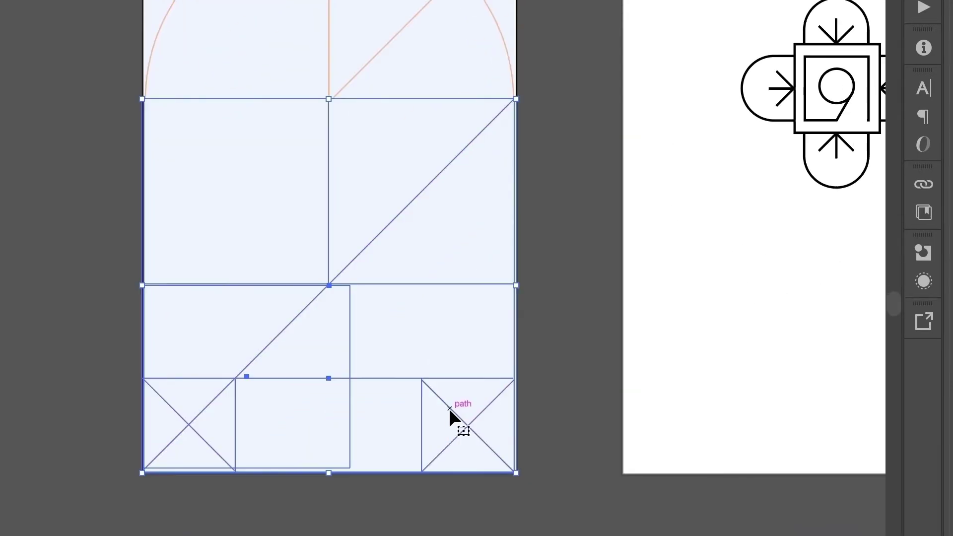
Step: Remove the diagonal cross from the pattern's lower-right square
{"action": "key", "text": "ctrl+equal"}
{"action": "key", "text": "ctrl+equal"}
{"action": "left_click", "coordinate": [568, 400]}
{"action": "key", "text": "ctrl+a"}
{"action": "key", "text": "ctrl+shift+a"}
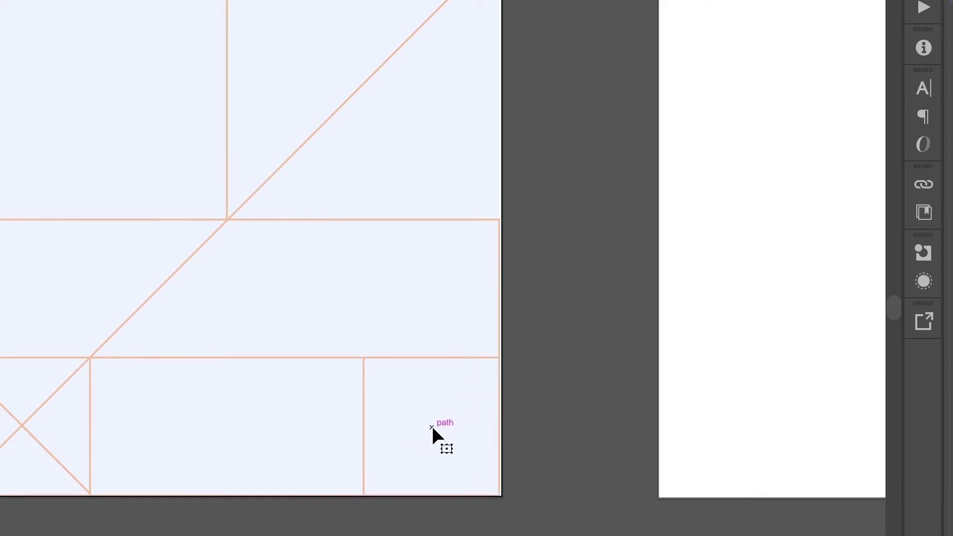
Step: Copy the finished line pattern in Illustrator, switch to Photoshop and paste it across the mint gradient poster
{"action": "key", "text": "ctrl+minus"}
{"action": "left_click", "coordinate": [692, 214]}
{"action": "key", "text": "ctrl+equal"}
{"action": "key", "text": "ctrl+c"}
{"action": "key", "text": "ctrl+v"}
{"action": "mouse_move", "coordinate": [327, 404]}
{"action": "left_mouse_down"}
{"action": "mouse_move", "coordinate": [293, 444]}
{"action": "mouse_move", "coordinate": [323, 463]}
{"action": "left_mouse_up"}
{"action": "key", "text": "ctrl+minus"}
{"action": "key", "text": "ctrl+minus"}
{"action": "key", "text": "ctrl+minus"}
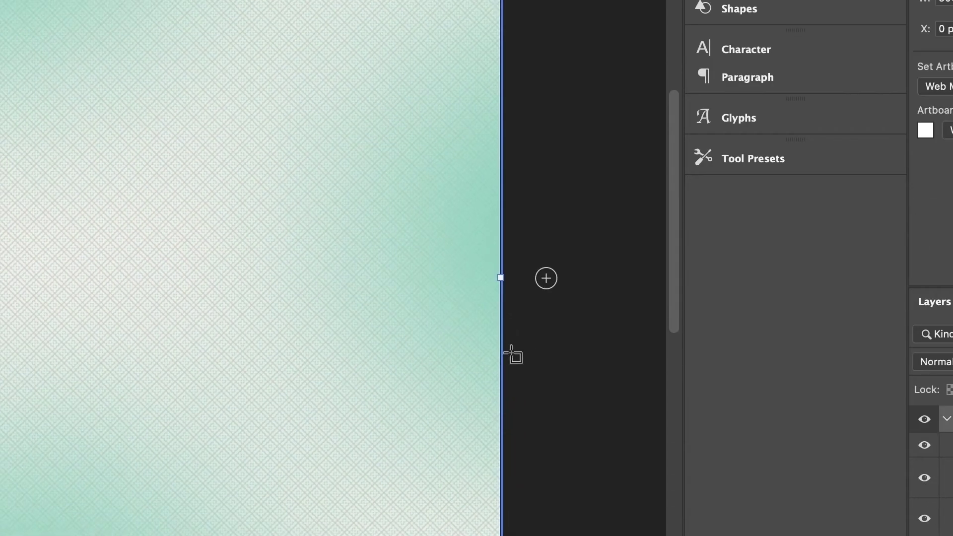
{"action": "key", "text": "ctrl+0"}
{"action": "key", "text": "ctrl+v"}
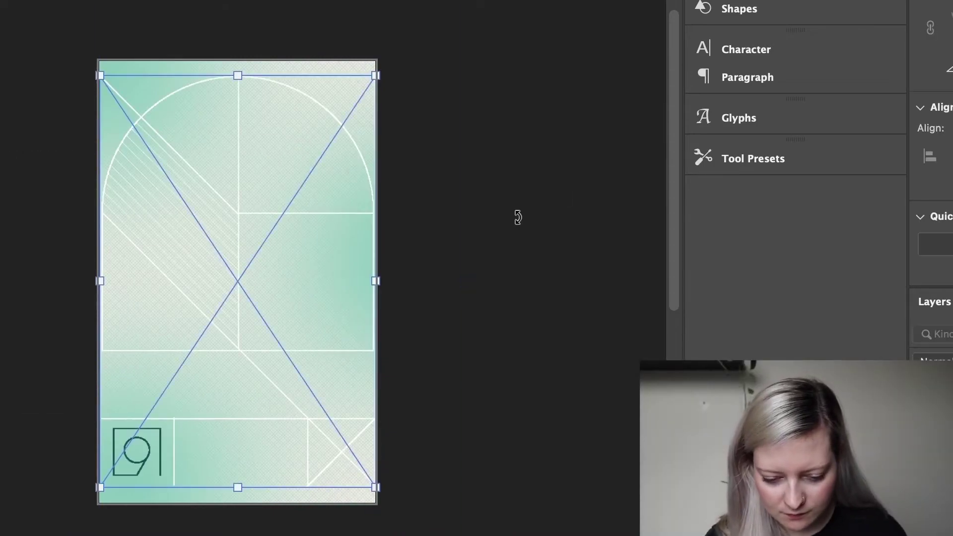
{"action": "key", "text": "Return"}
{"action": "key", "text": "ctrl+equal"}
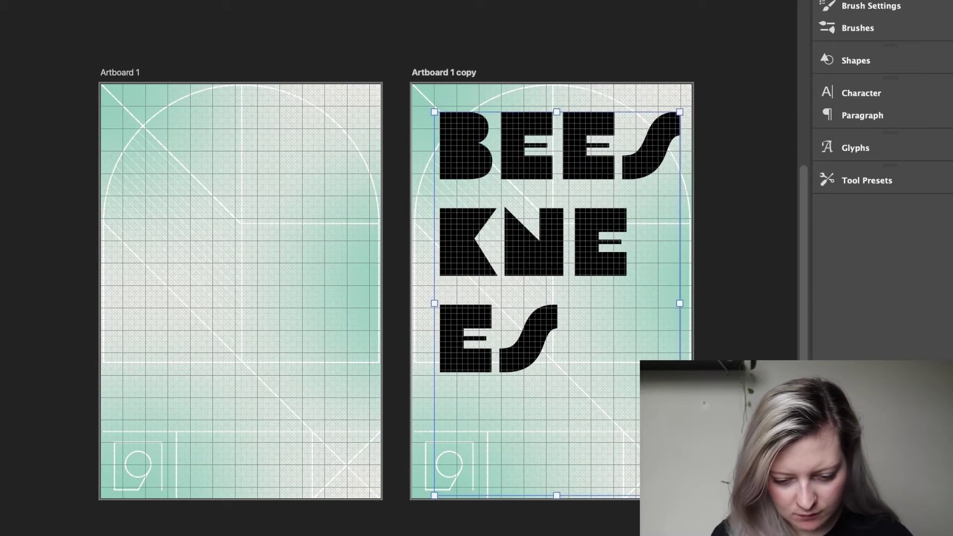
Step: Hide the grid and move the BEES KNEES lettering closer to the second poster's upper-left corner
{"action": "key", "text": "ctrl+h"}
{"action": "left_click_drag", "start_coordinate": [627, 183], "coordinate": [614, 168]}
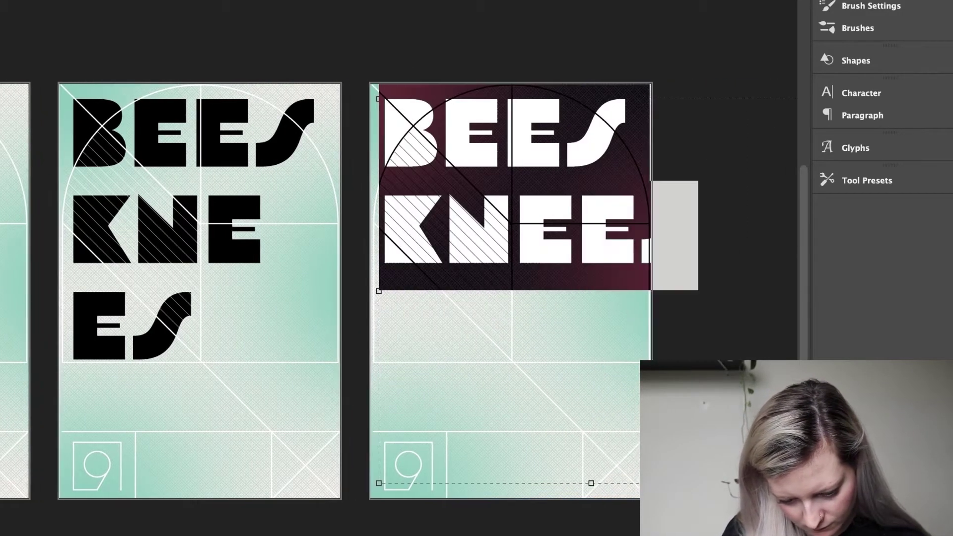
Step: Reshape the BEES KNEES text frame on the third poster and pick a different text colour and hue for the lettering
{"action": "left_click_drag", "start_coordinate": [589, 483], "coordinate": [617, 419]}
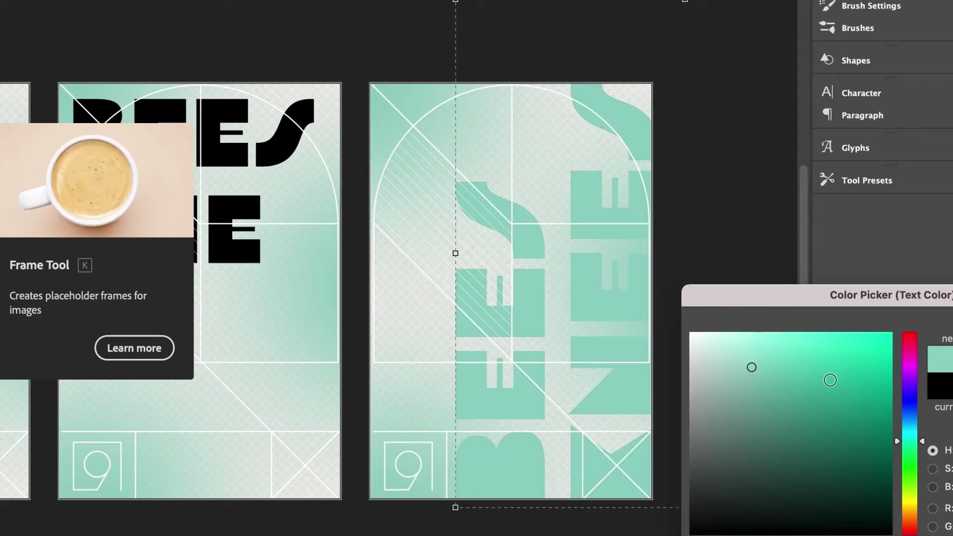
{"action": "left_click", "coordinate": [778, 360]}
{"action": "left_click_drag", "start_coordinate": [909, 441], "coordinate": [910, 365]}
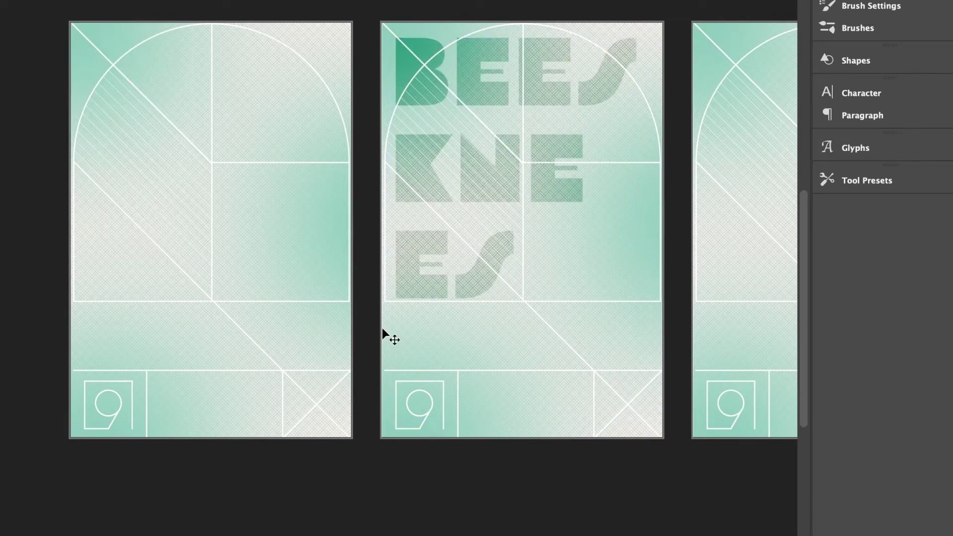
Step: Turn the third poster's BEES KNEES lettering upright and enlarge it until the oversized letters run off the poster's edges
{"action": "scroll", "coordinate": [552, 248], "scroll_direction": "right", "scroll_amount": 10}
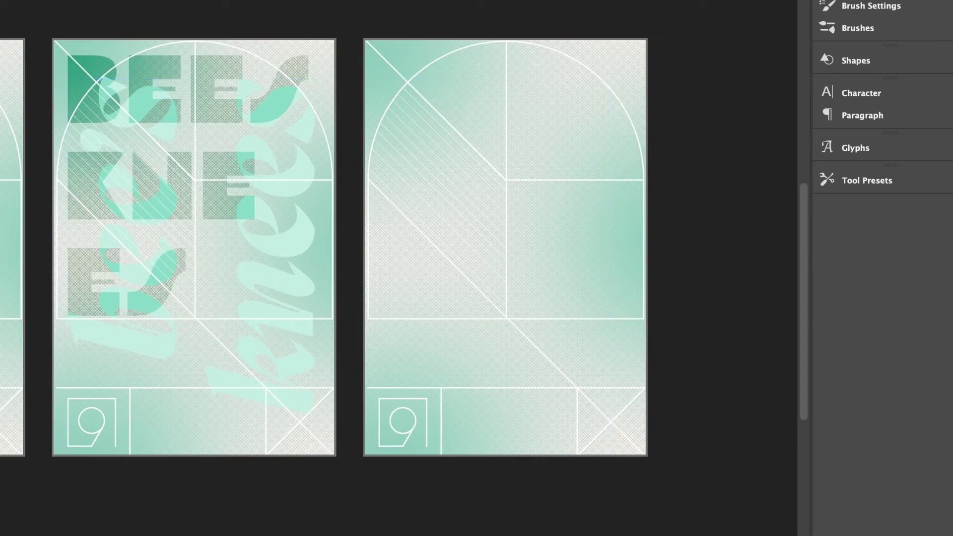
{"action": "key", "text": "Return"}
{"action": "key", "text": "ctrl+t"}
{"action": "left_click_drag", "start_coordinate": [677, 286], "coordinate": [744, 396]}
{"action": "key", "text": "Return"}
{"action": "left_click_drag", "start_coordinate": [610, 164], "coordinate": [519, 64]}
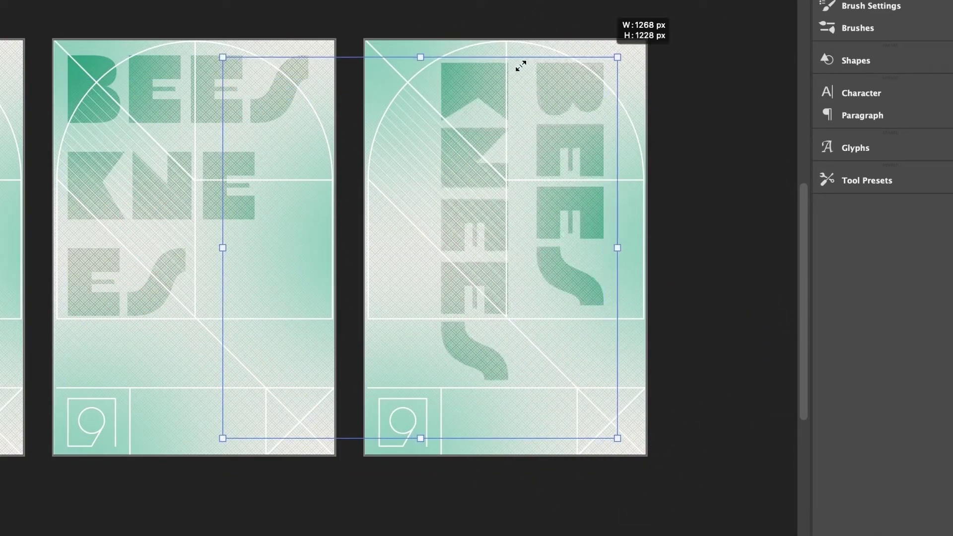
{"action": "left_click_drag", "start_coordinate": [648, 43], "coordinate": [506, 62]}
{"action": "left_click_drag", "start_coordinate": [738, 424], "coordinate": [564, 423]}
{"action": "left_click_drag", "start_coordinate": [432, 239], "coordinate": [414, 251]}
{"action": "scroll", "coordinate": [424, 245], "scroll_direction": "up", "scroll_amount": 2}
{"action": "scroll", "coordinate": [424, 245], "scroll_direction": "up", "scroll_amount": 2}
{"action": "left_click_drag", "start_coordinate": [739, 165], "coordinate": [756, 180]}
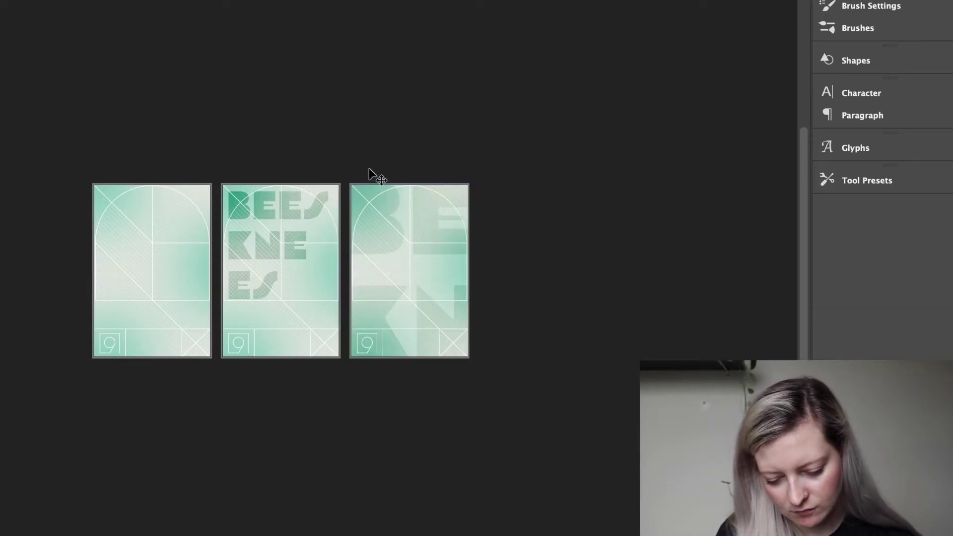
Step: Check the typeface samples in Illustrator, return to Photoshop and add a "bee's knees" text box over the third poster
{"action": "key", "text": "super+plus"}
{"action": "key", "text": "super+plus"}
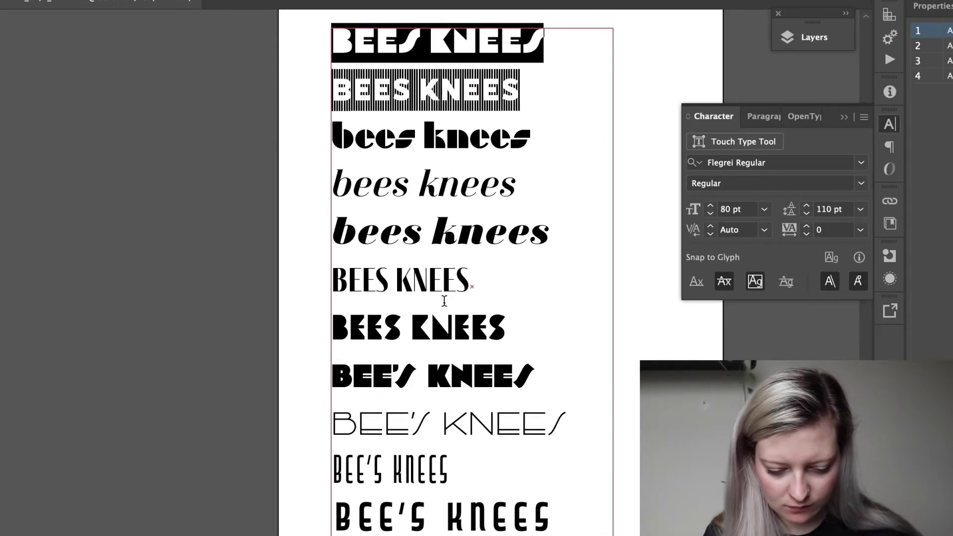
{"action": "left_click_drag", "start_coordinate": [516, 189], "coordinate": [364, 181]}
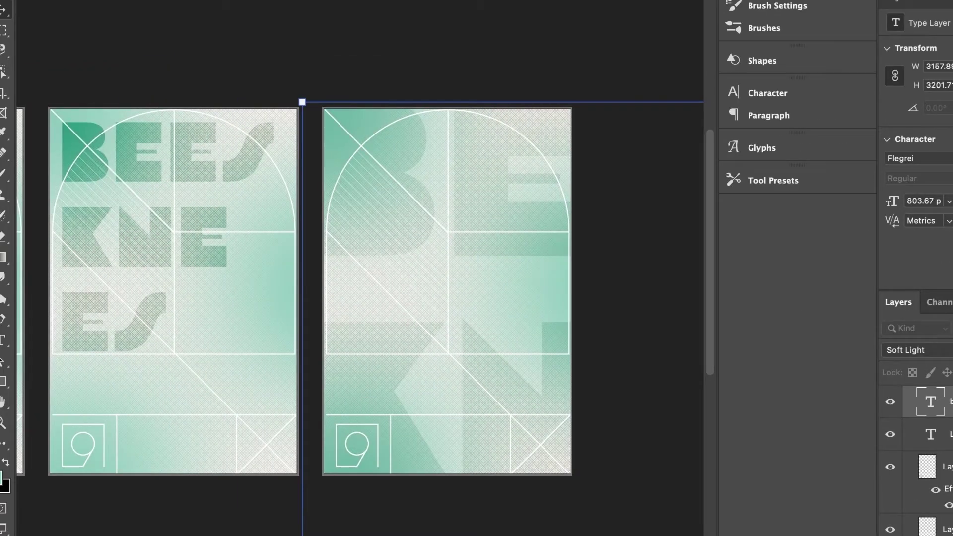
{"action": "key", "text": "Return"}
{"action": "key", "text": "t"}
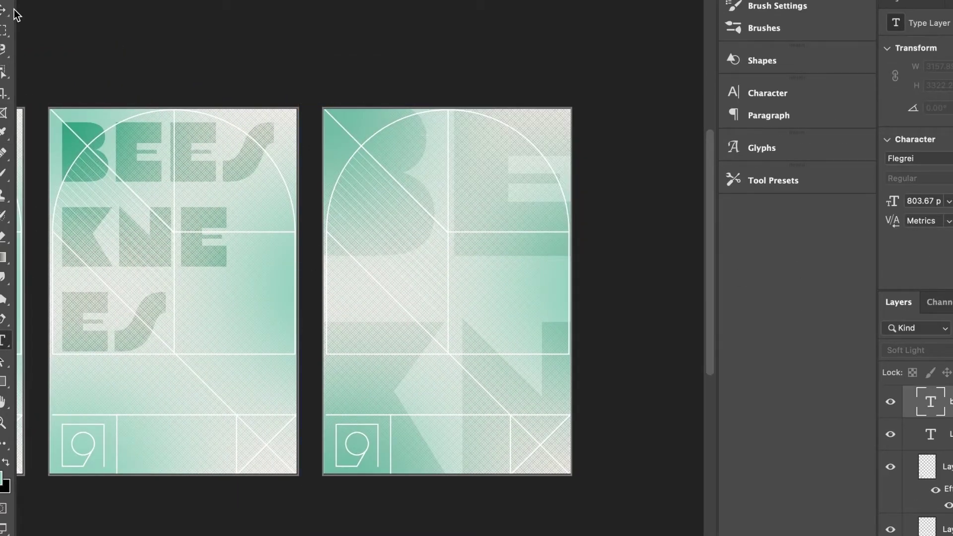
{"action": "key", "text": "ctrl+v"}
{"action": "left_click_drag", "start_coordinate": [392, 149], "coordinate": [379, 330]}
{"action": "key", "text": "ctrl+a"}
{"action": "type", "text": "BEE'S K"}
{"action": "key", "text": "ctrl+a"}
Step: Set the "bee's knees" text in Migra Italic, Extralight Italic, at 199 pt
{"action": "left_click", "coordinate": [917, 158]}
{"action": "type", "text": "Migra"}
{"action": "left_click", "coordinate": [789, 302]}
{"action": "left_click", "coordinate": [921, 201]}
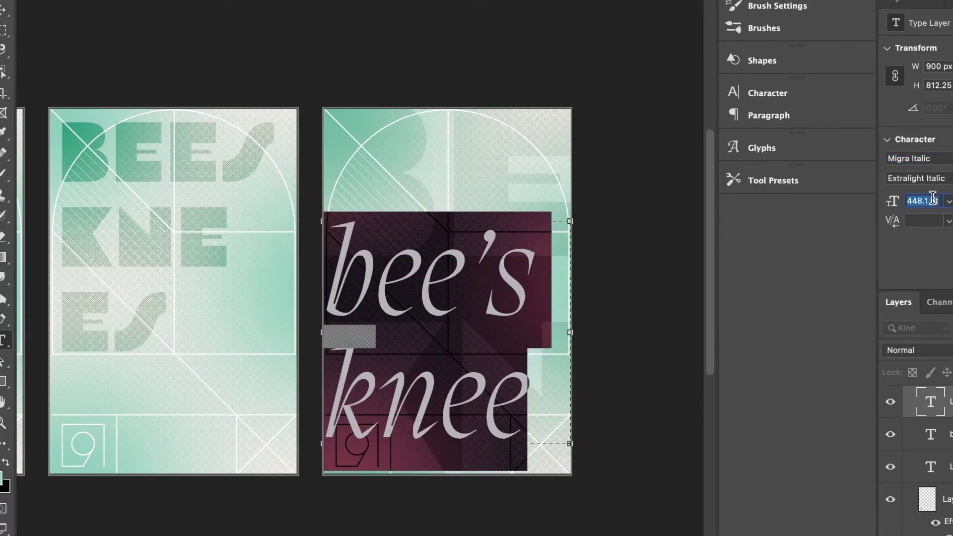
{"action": "type", "text": "279"}
{"action": "key", "text": "Return"}
{"action": "type", "text": "199"}
{"action": "key", "text": "Return"}
Step: Centre-align the "bee's knees" text and fit its text box to the third poster's width
{"action": "left_click", "coordinate": [4, 9]}
{"action": "left_click_drag", "start_coordinate": [446, 241], "coordinate": [465, 277]}
{"action": "double_click", "coordinate": [437, 287]}
{"action": "left_click", "coordinate": [768, 115]}
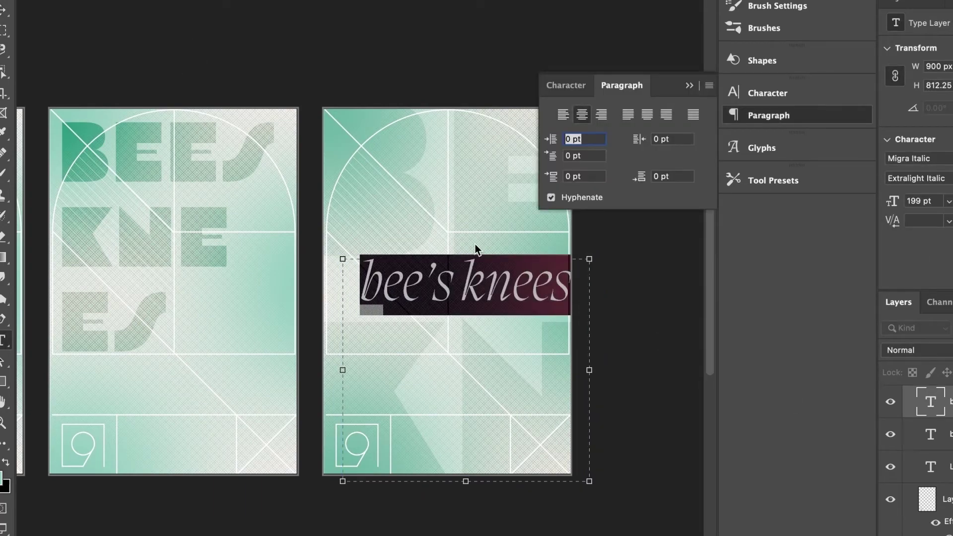
{"action": "left_click", "coordinate": [688, 88]}
{"action": "left_click_drag", "start_coordinate": [343, 369], "coordinate": [326, 369]}
{"action": "left_click_drag", "start_coordinate": [589, 369], "coordinate": [570, 369]}
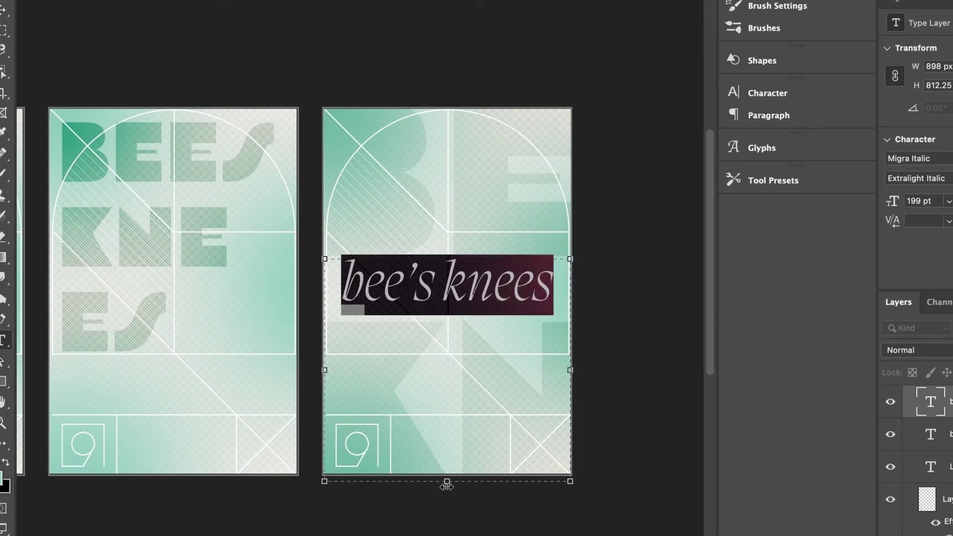
Step: Shorten the "bee's knees" text box to a single line and nudge the title slightly down
{"action": "key", "text": "Escape"}
{"action": "key", "text": "v"}
{"action": "left_click_drag", "start_coordinate": [447, 478], "coordinate": [446, 313]}
{"action": "key", "text": "v"}
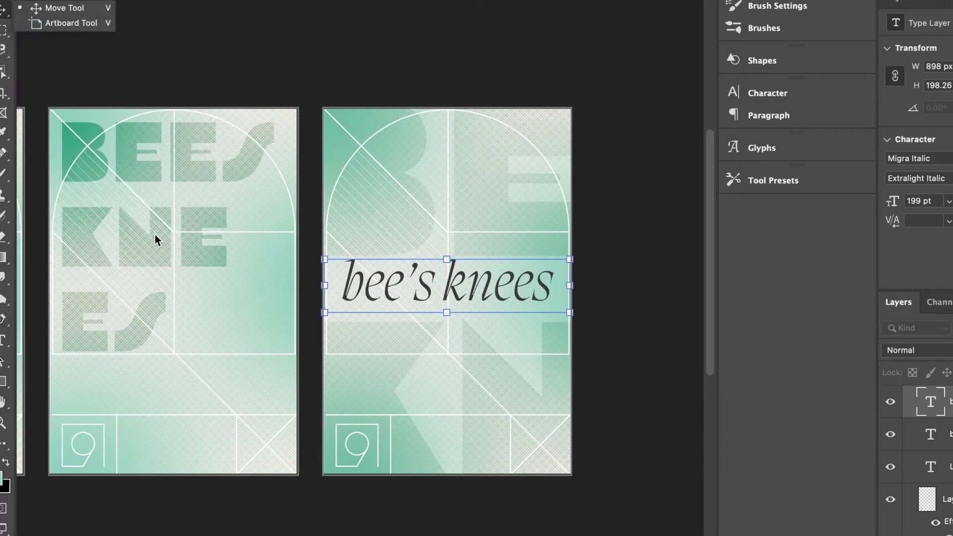
{"action": "left_click_drag", "start_coordinate": [402, 282], "coordinate": [402, 284]}
{"action": "left_click", "coordinate": [612, 287]}
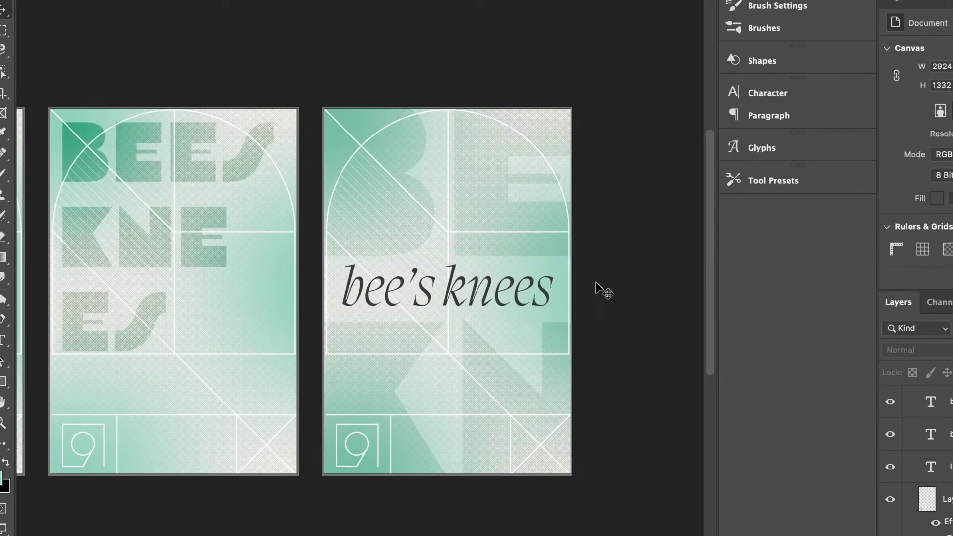
Step: Change the "bee's knees" title to Extrabold Italic at 168 pt
{"action": "double_click", "coordinate": [931, 401]}
{"action": "left_click", "coordinate": [918, 177]}
{"action": "left_click", "coordinate": [915, 195]}
{"action": "left_click", "coordinate": [928, 201]}
{"action": "type", "text": "165"}
{"action": "key", "text": "Return"}
{"action": "key", "text": "Escape"}
{"action": "key", "text": "v"}
{"action": "left_click", "coordinate": [639, 263]}
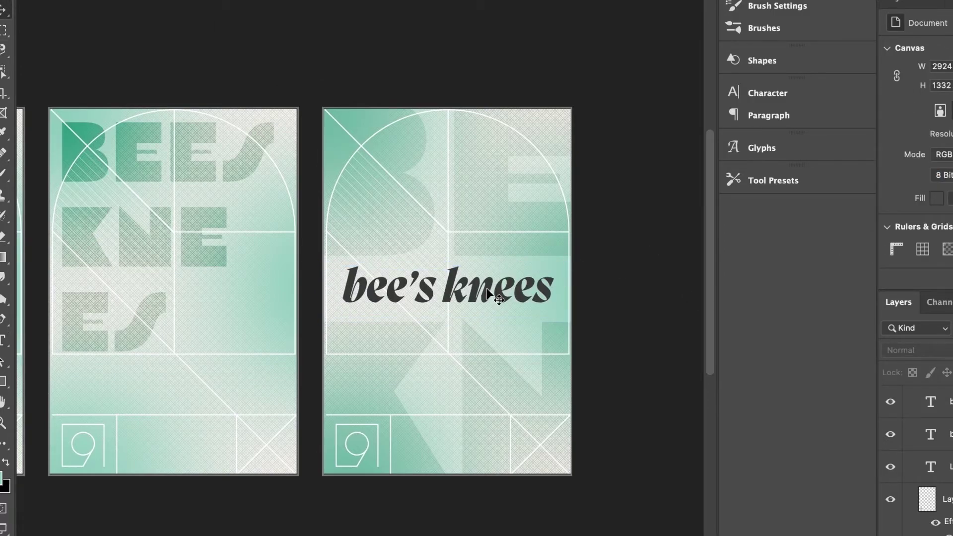
Step: Recolour the "bee's knees" title in a bright coral pink
{"action": "double_click", "coordinate": [437, 285]}
{"action": "left_click_drag", "start_coordinate": [812, 368], "coordinate": [739, 357]}
{"action": "left_click", "coordinate": [909, 425]}
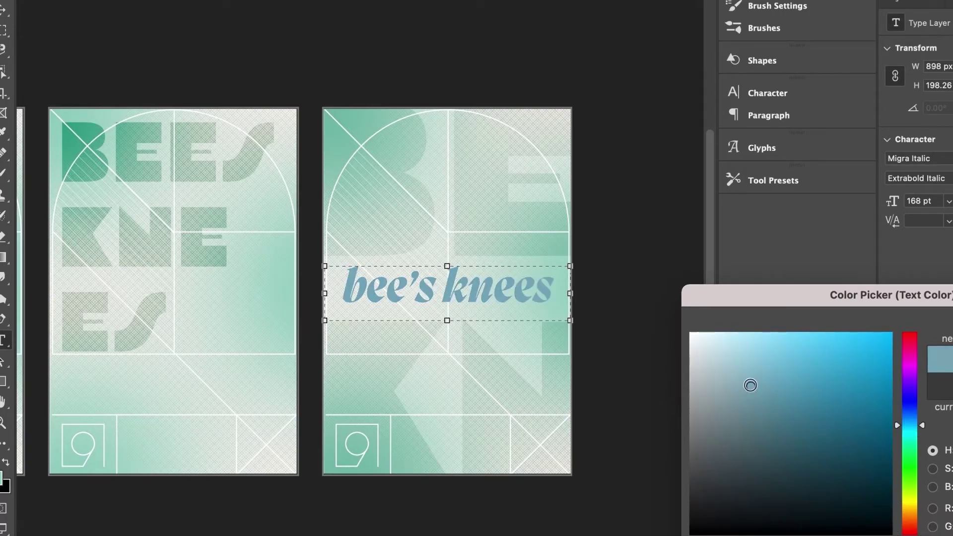
{"action": "left_click_drag", "start_coordinate": [751, 385], "coordinate": [692, 334]}
{"action": "left_click", "coordinate": [865, 333]}
{"action": "left_click", "coordinate": [909, 360]}
{"action": "left_click_drag", "start_coordinate": [771, 334], "coordinate": [723, 342]}
{"action": "left_click", "coordinate": [908, 333]}
{"action": "left_click", "coordinate": [759, 376]}
{"action": "left_click", "coordinate": [779, 347]}
{"action": "left_click", "coordinate": [779, 332]}
{"action": "key", "text": "Return"}
{"action": "left_click", "coordinate": [4, 9]}
{"action": "left_click", "coordinate": [158, 28]}
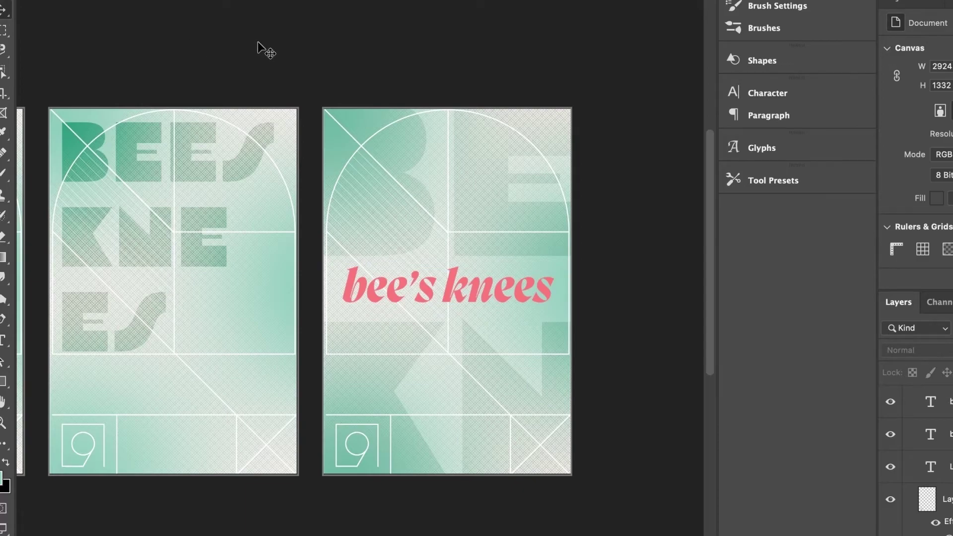
Step: Convert the "bee's knees" title to a smart object and open its contents
{"action": "scroll", "coordinate": [261, 43], "scroll_direction": "left", "scroll_amount": 5}
{"action": "scroll", "coordinate": [538, 292], "scroll_direction": "right", "scroll_amount": 5}
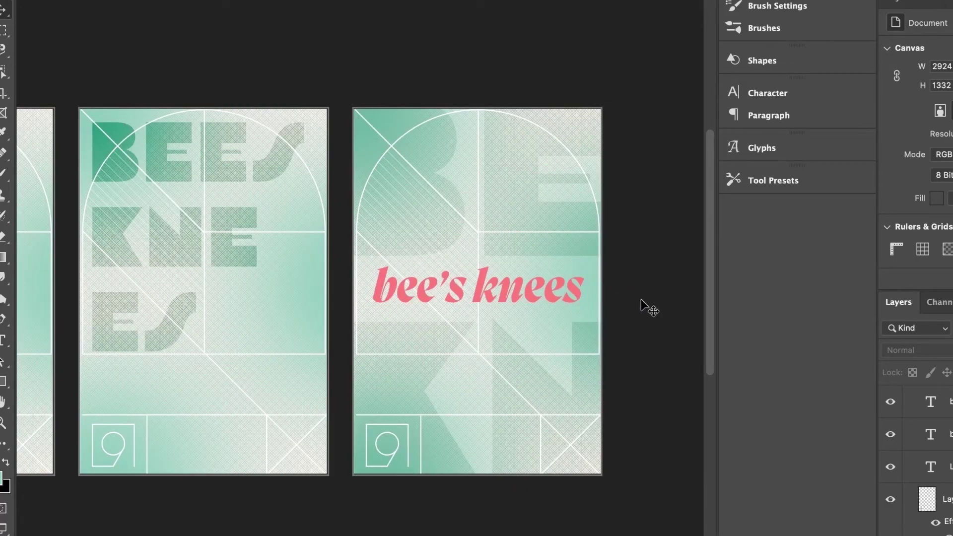
{"action": "right_click", "coordinate": [928, 401]}
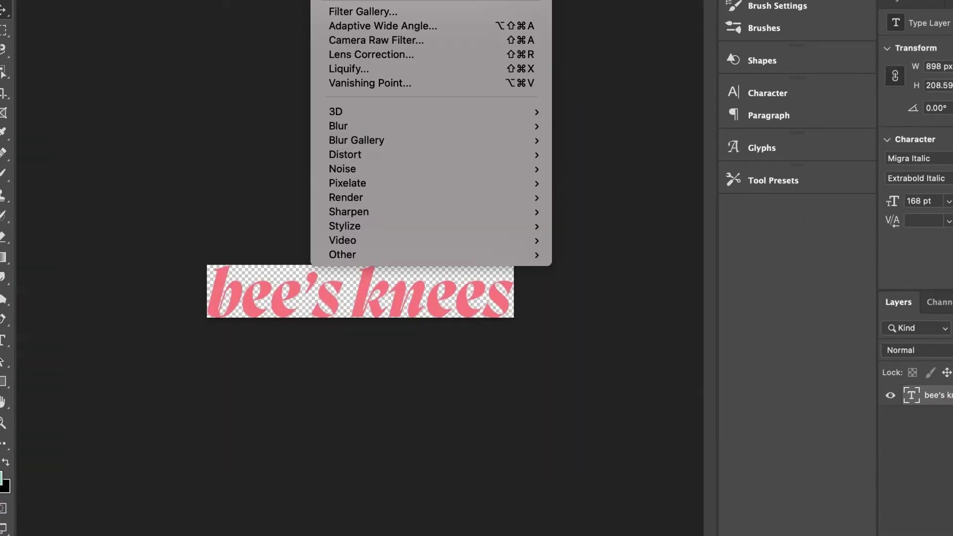
Step: Try the Color Halftone, Mosaic and Facet pixelate filters on the "bee's knees" title
{"action": "mouse_move", "coordinate": [516, 183]}
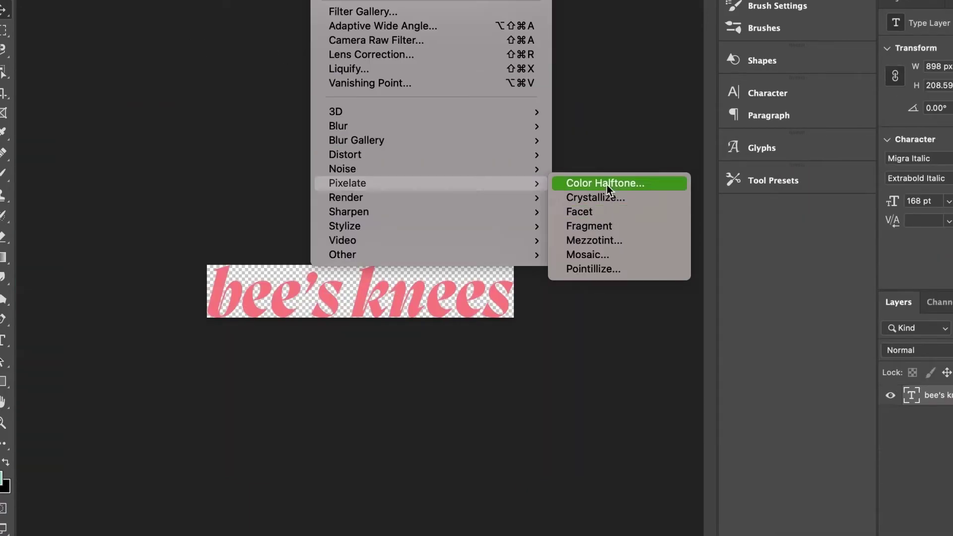
{"action": "left_click", "coordinate": [606, 185]}
{"action": "key", "text": "Return"}
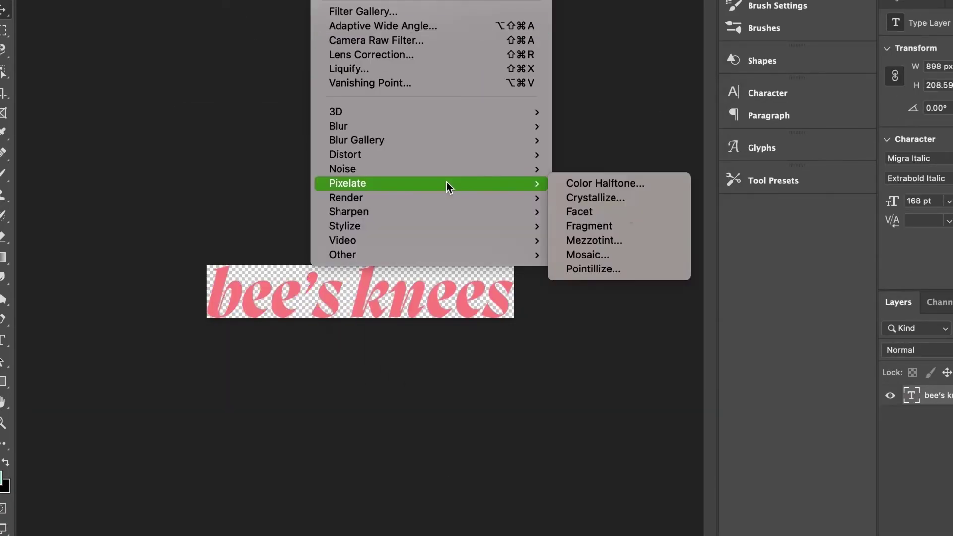
{"action": "left_click", "coordinate": [553, 268]}
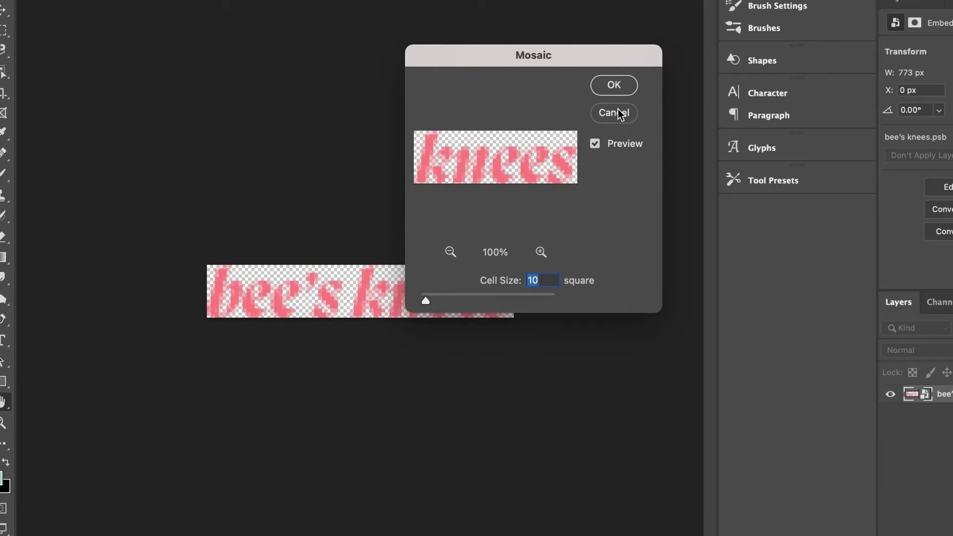
{"action": "left_click", "coordinate": [614, 112]}
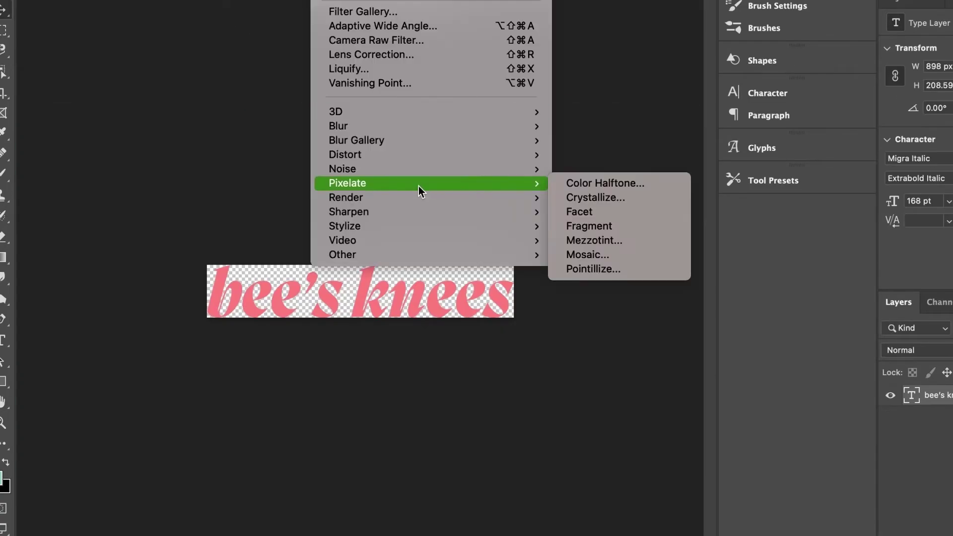
{"action": "left_click", "coordinate": [606, 215]}
{"action": "mouse_move", "coordinate": [372, 327]}
{"action": "left_mouse_down"}
{"action": "mouse_move", "coordinate": [602, 327]}
{"action": "mouse_move", "coordinate": [368, 329]}
{"action": "left_mouse_up"}
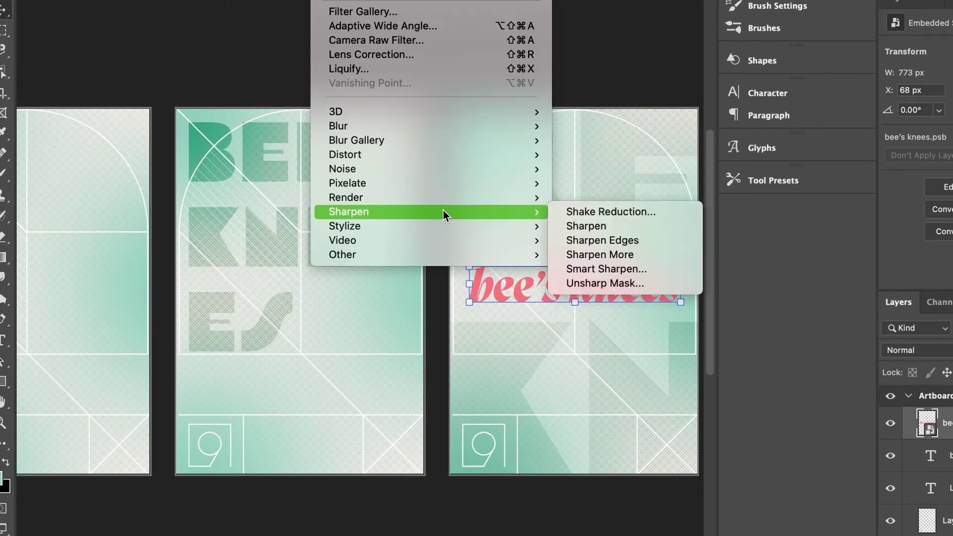
Step: Apply strong monochromatic noise with uniform distribution to the "bee's knees" title on the third poster
{"action": "mouse_move", "coordinate": [438, 192]}
{"action": "left_click", "coordinate": [602, 183]}
{"action": "left_click", "coordinate": [613, 154]}
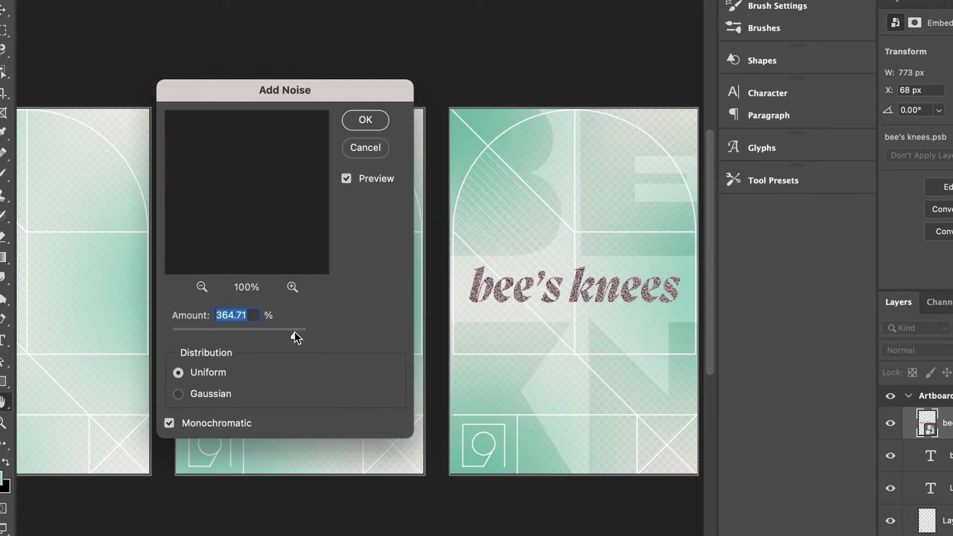
{"action": "left_click_drag", "start_coordinate": [296, 336], "coordinate": [269, 333]}
{"action": "left_click", "coordinate": [365, 120]}
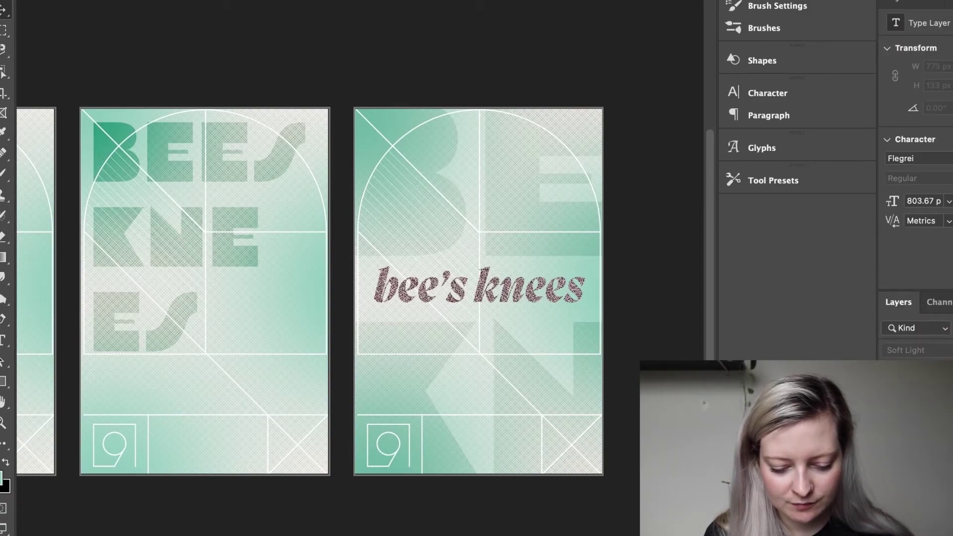
Step: Convert the third poster's oversized background lettering to a smart object and add light monochromatic Gaussian noise to it
{"action": "right_click", "coordinate": [814, 312]}
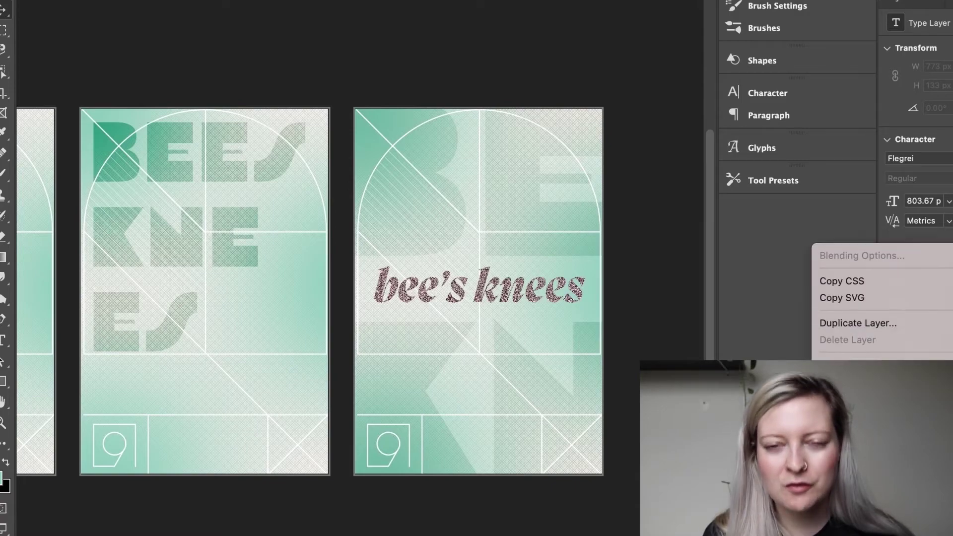
{"action": "left_click", "coordinate": [680, 346]}
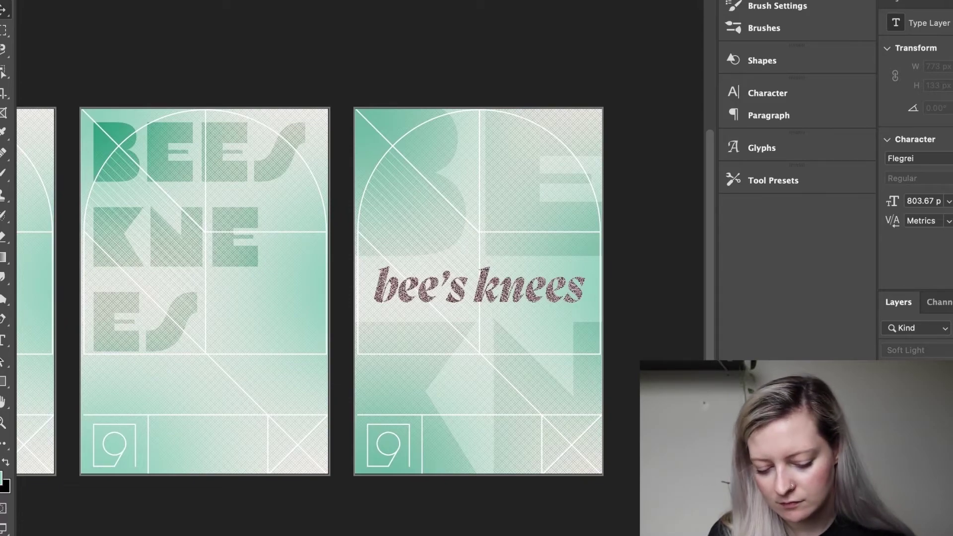
{"action": "key", "text": "ctrl+t"}
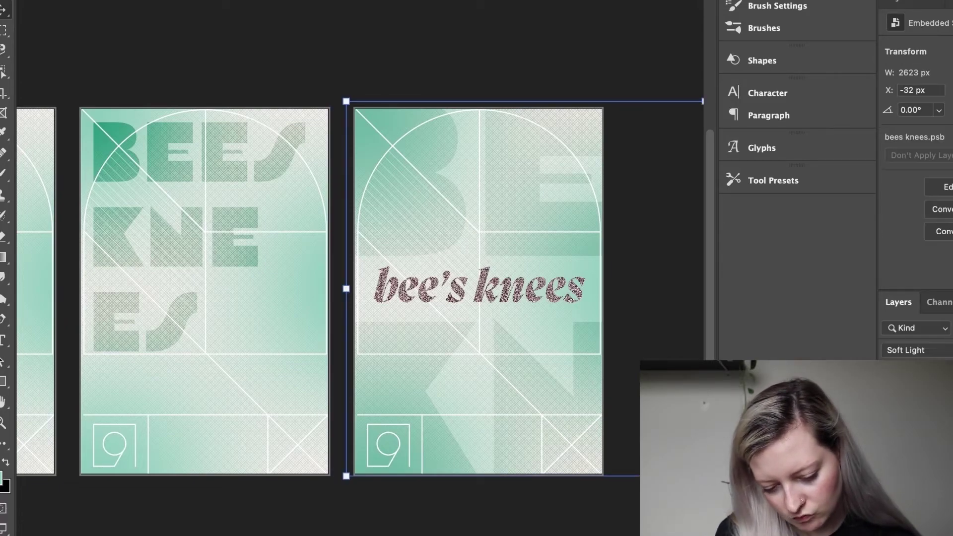
{"action": "left_click", "coordinate": [591, 168]}
{"action": "left_click_drag", "start_coordinate": [100, 371], "coordinate": [136, 371]}
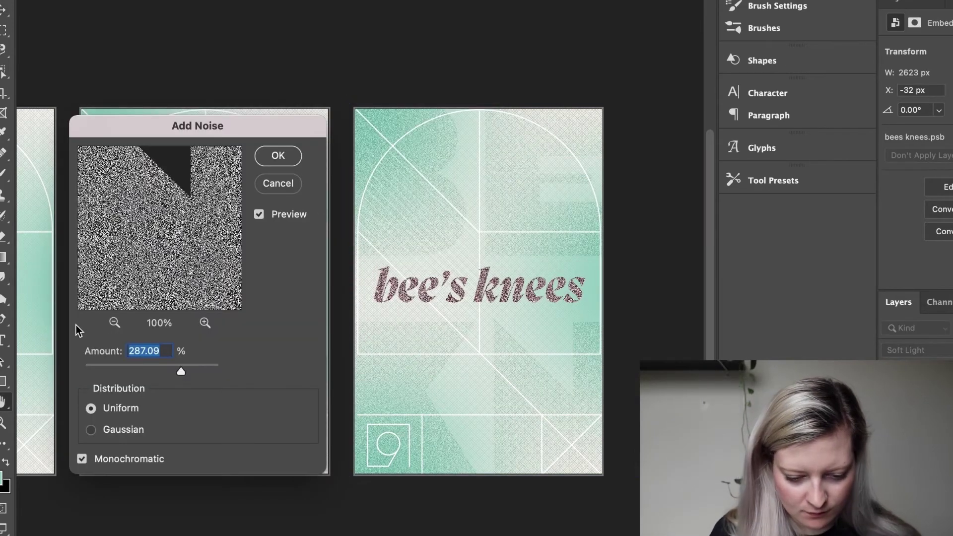
{"action": "left_click_drag", "start_coordinate": [136, 371], "coordinate": [104, 376]}
{"action": "left_click", "coordinate": [91, 430]}
{"action": "key", "text": "Return"}
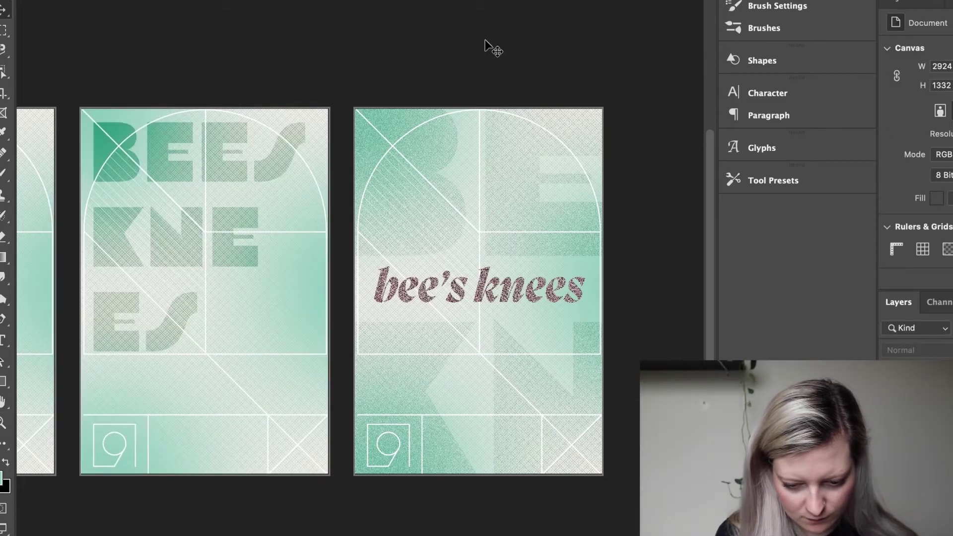
Step: Compare the three mint posters from a distance and examine the third poster's noise texture up close
{"action": "scroll", "coordinate": [606, 60], "scroll_direction": "down", "scroll_amount": 5}
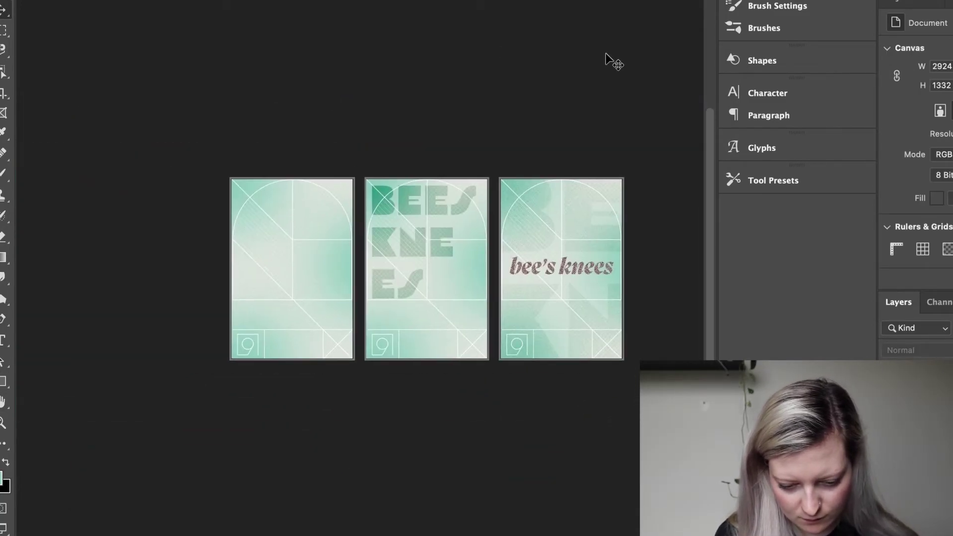
{"action": "scroll", "coordinate": [536, 156], "scroll_direction": "up", "scroll_amount": 4}
{"action": "key", "text": "alt+bracketleft"}
{"action": "key", "text": "alt+bracketleft"}
{"action": "scroll", "coordinate": [609, 326], "scroll_direction": "down", "scroll_amount": 2}
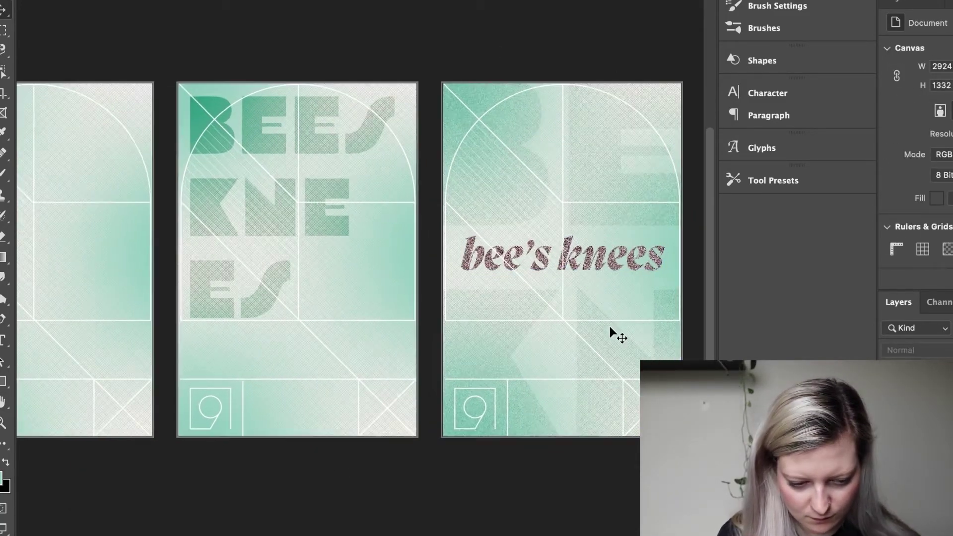
{"action": "scroll", "coordinate": [609, 326], "scroll_direction": "up", "scroll_amount": 4}
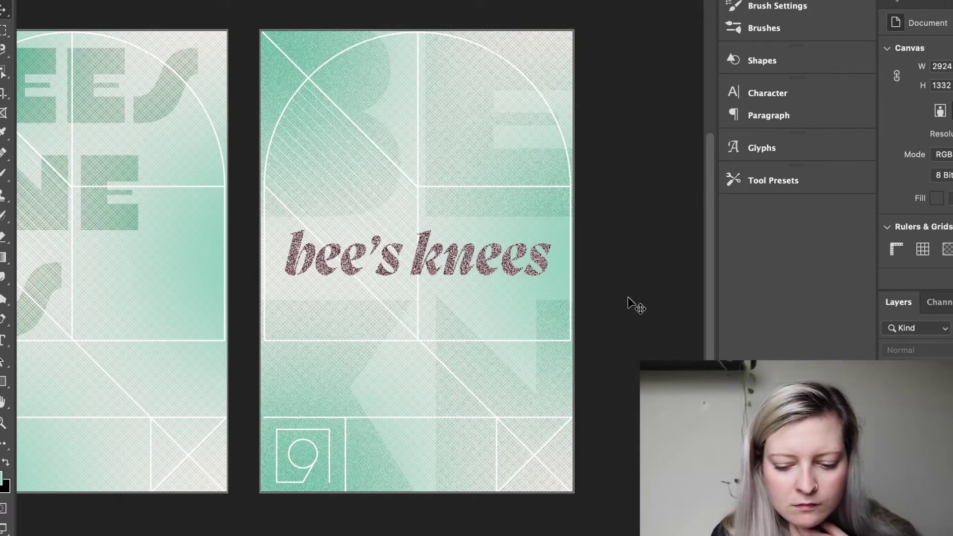
{"action": "scroll", "coordinate": [631, 304], "scroll_direction": "down", "scroll_amount": 3}
{"action": "scroll", "coordinate": [564, 246], "scroll_direction": "up", "scroll_amount": 4}
{"action": "scroll", "coordinate": [564, 246], "scroll_direction": "down", "scroll_amount": 1}
Step: Paste the copied artwork onto the third poster, resize it and move it to the poster's lower middle
{"action": "key", "text": "ctrl+v"}
{"action": "left_click_drag", "start_coordinate": [443, 238], "coordinate": [485, 96]}
{"action": "left_click_drag", "start_coordinate": [549, 47], "coordinate": [494, 102]}
{"action": "left_click_drag", "start_coordinate": [464, 130], "coordinate": [414, 436]}
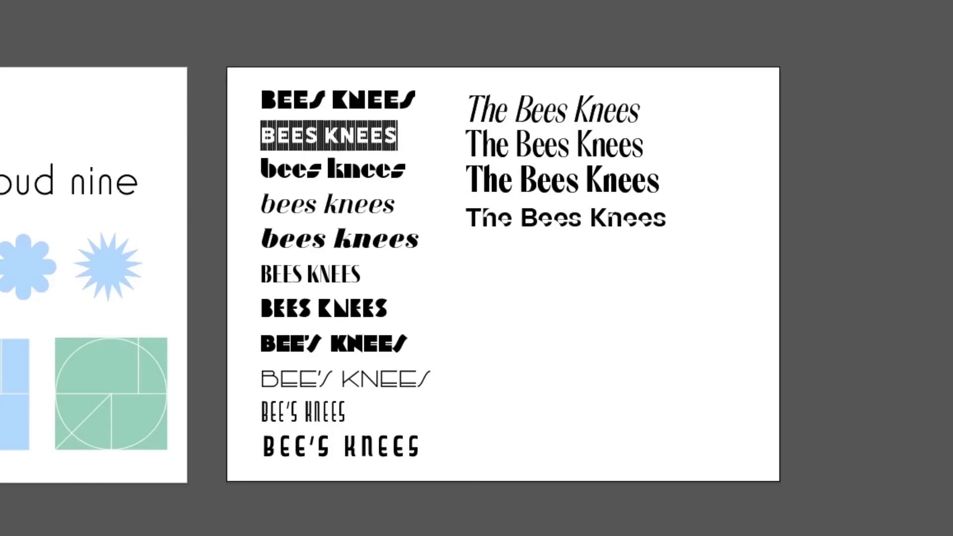
Step: In Illustrator, delete the striped, heavy lowercase and four BEE'S KNEES samples from the first column of typeface options
{"action": "key", "text": "BackSpace"}
{"action": "triple_click", "coordinate": [308, 164]}
{"action": "key", "text": "BackSpace"}
{"action": "left_click", "coordinate": [370, 248]}
{"action": "key", "text": "ctrl+shift+End"}
{"action": "key", "text": "BackSpace"}
{"action": "key", "text": "Escape"}
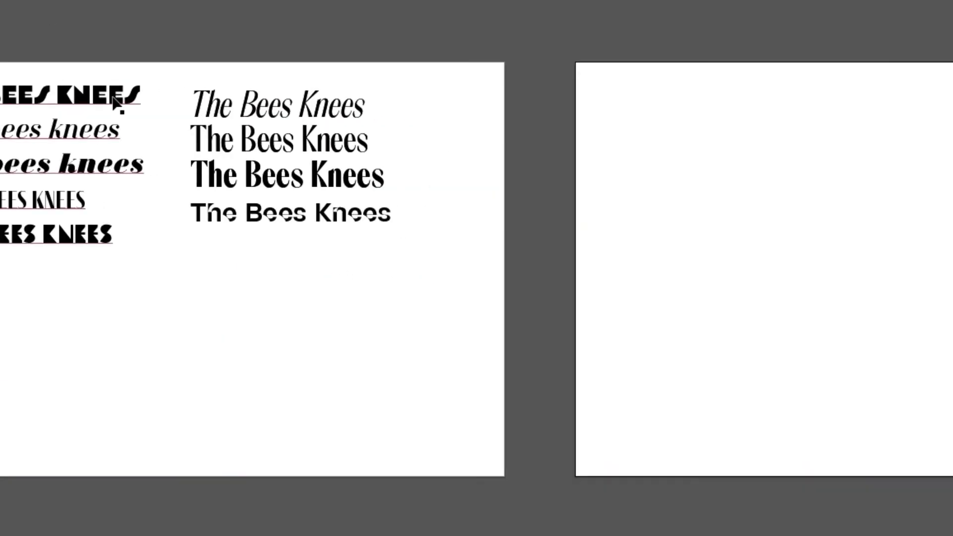